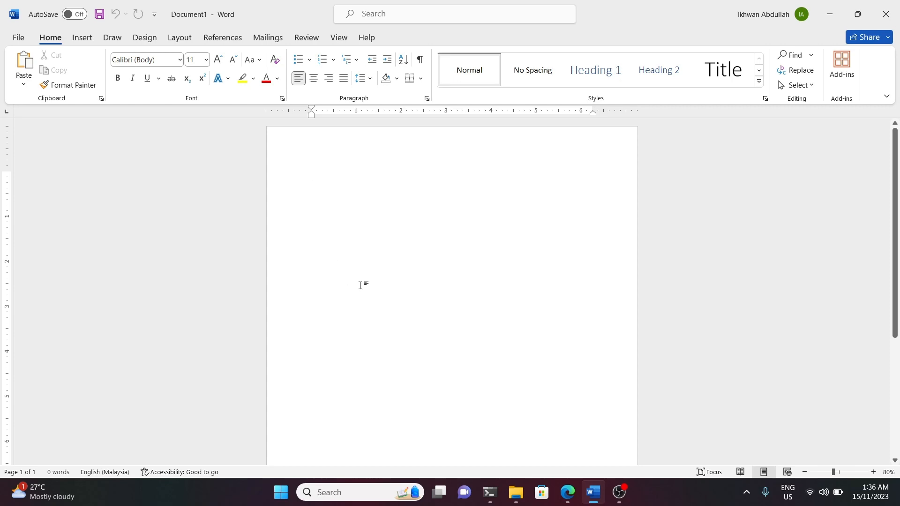
Open the recent document Covid-19 from the Downloads folder.
left_click(17, 37)
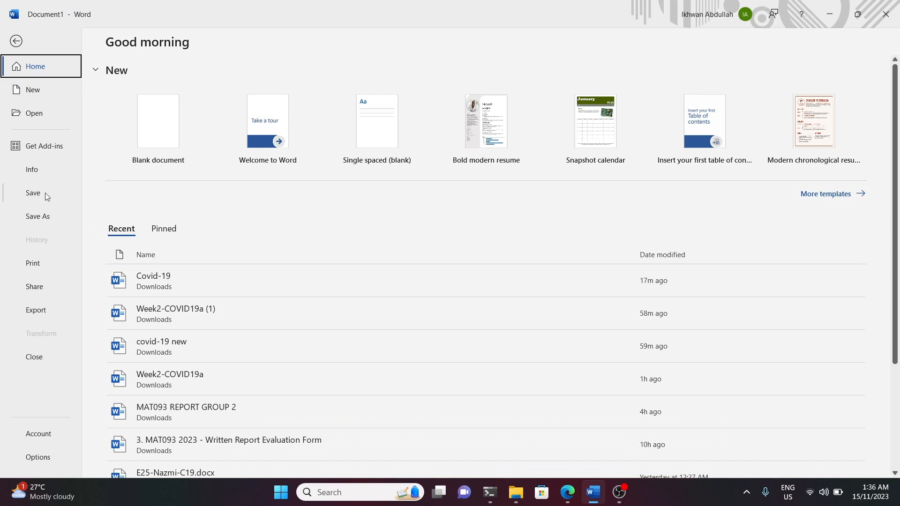
left_click(31, 116)
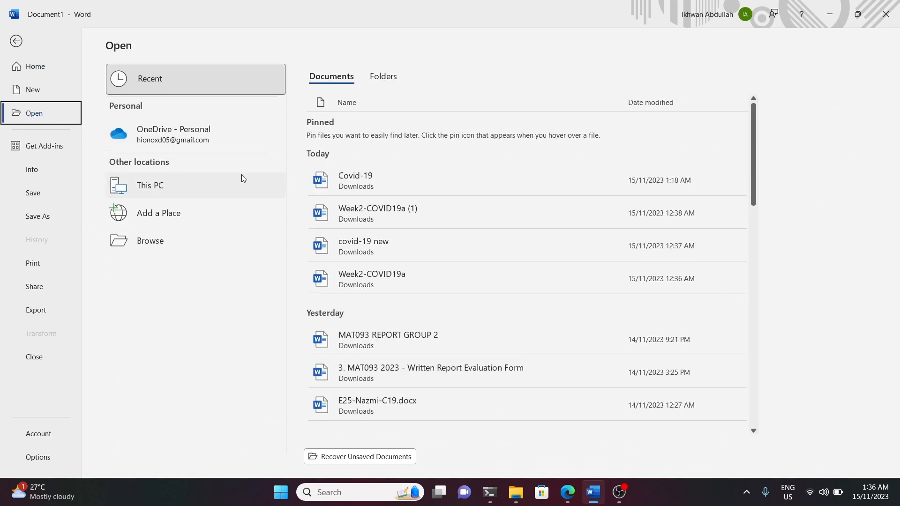
left_click(371, 186)
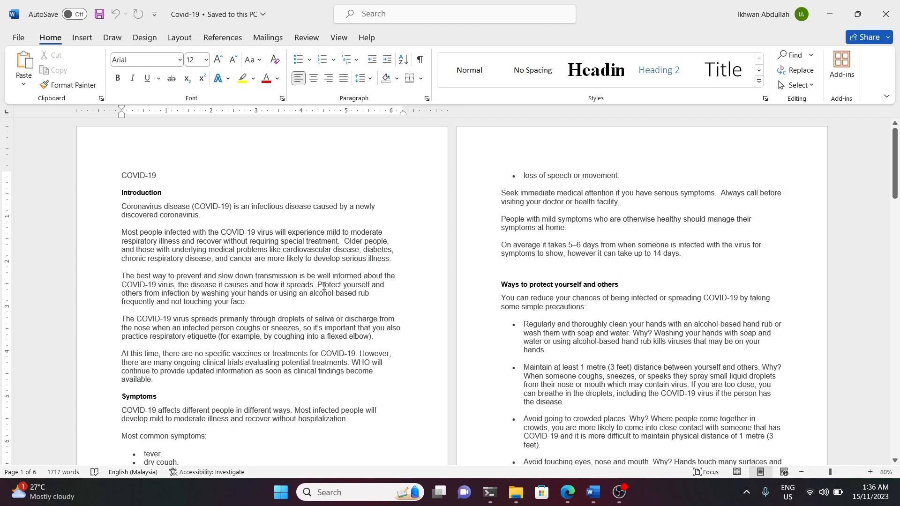
Insert a Next Page section break before the Introduction heading so that it starts on a new page.
left_click(121, 193)
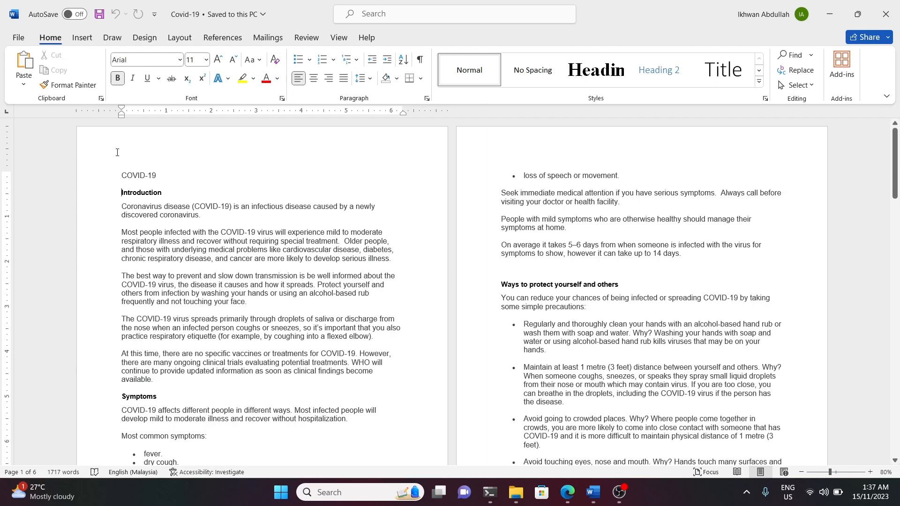
left_click(179, 38)
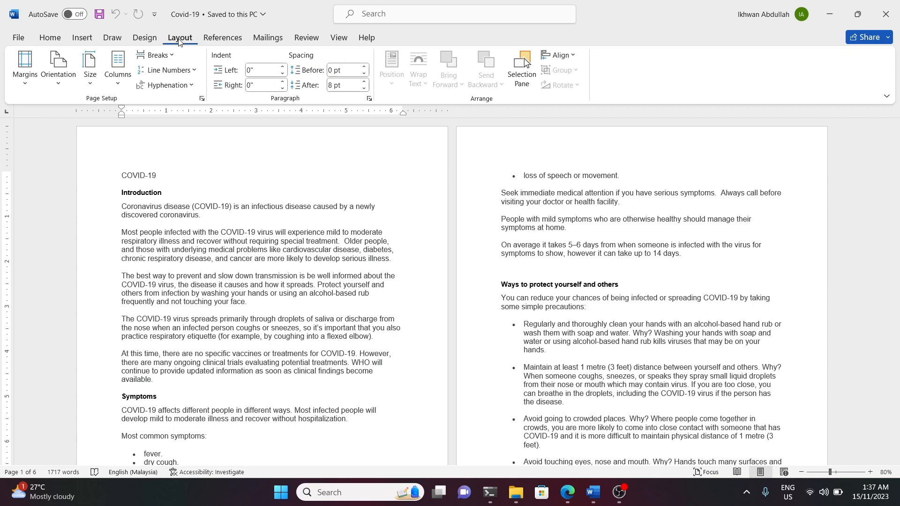
left_click(169, 57)
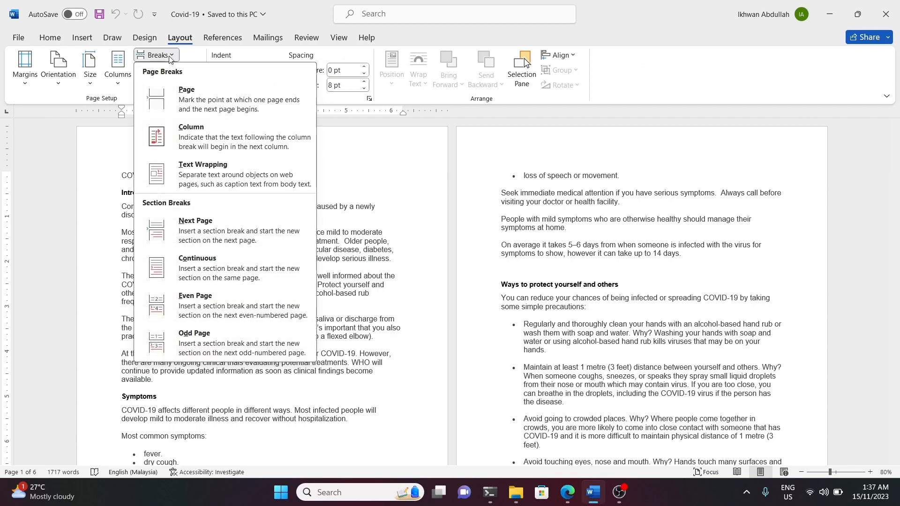
left_click(201, 233)
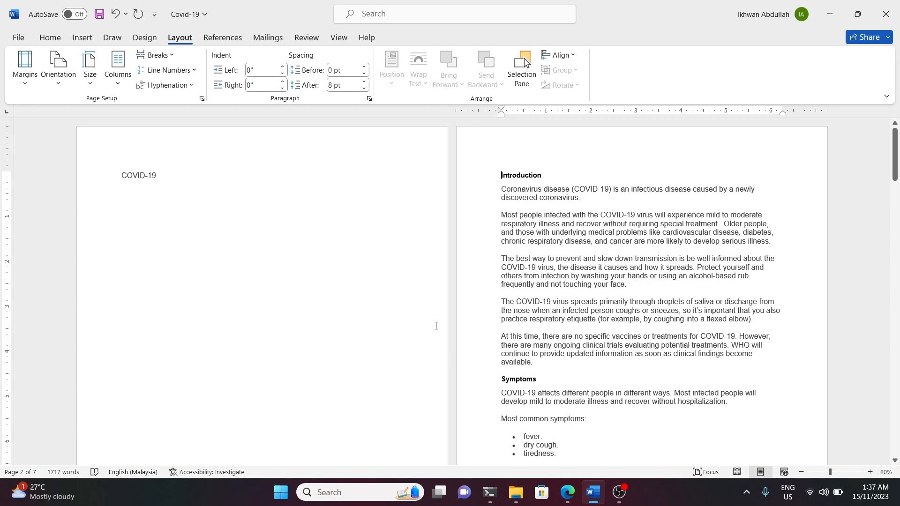
Look through the whole document to check where each section begins and how the content is split across pages.
scroll(460, 320, "down", 5)
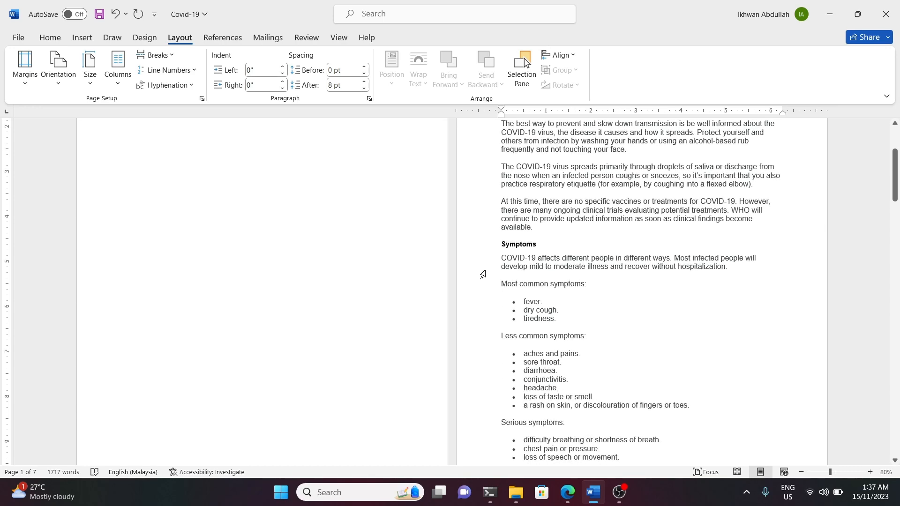
scroll(479, 284, "down", 15)
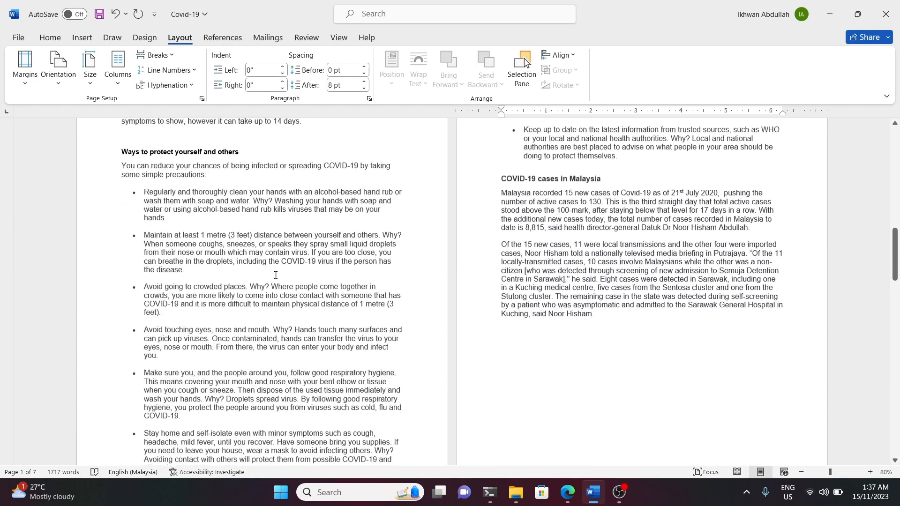
scroll(461, 341, "down", 9)
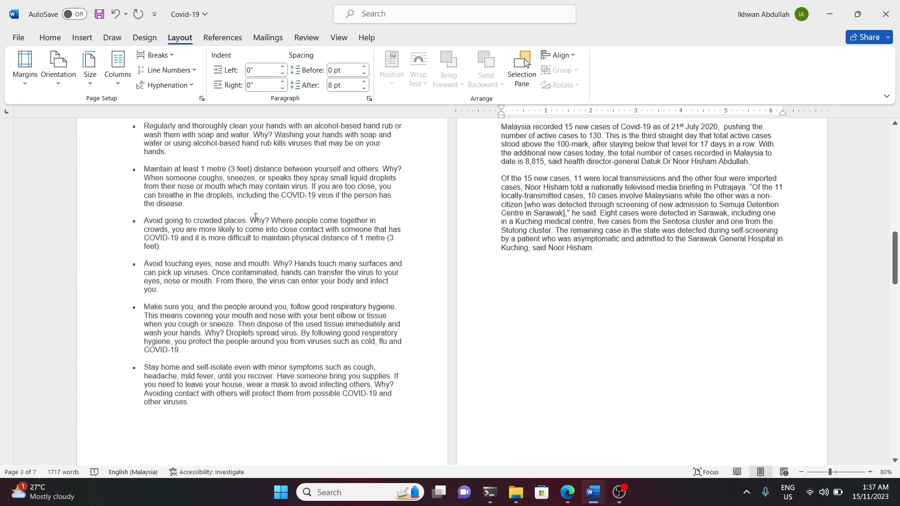
scroll(462, 341, "down", 11)
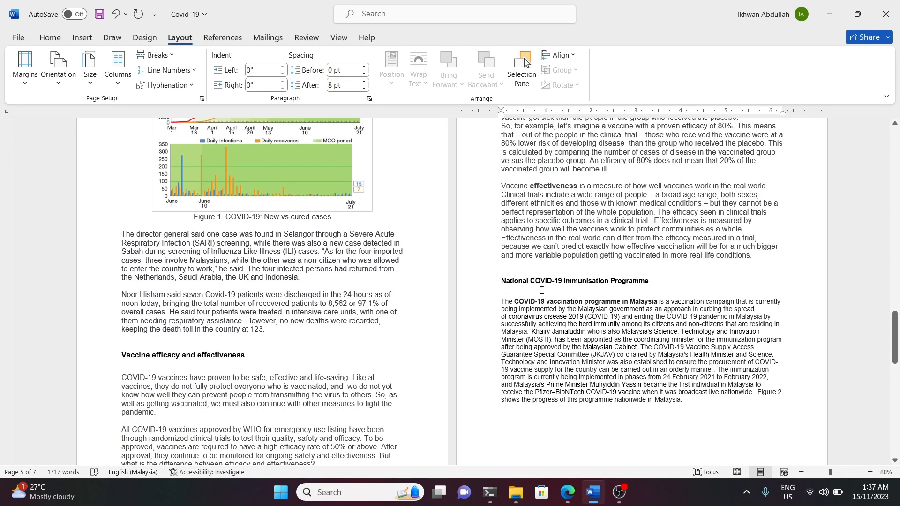
scroll(542, 291, "down", 15)
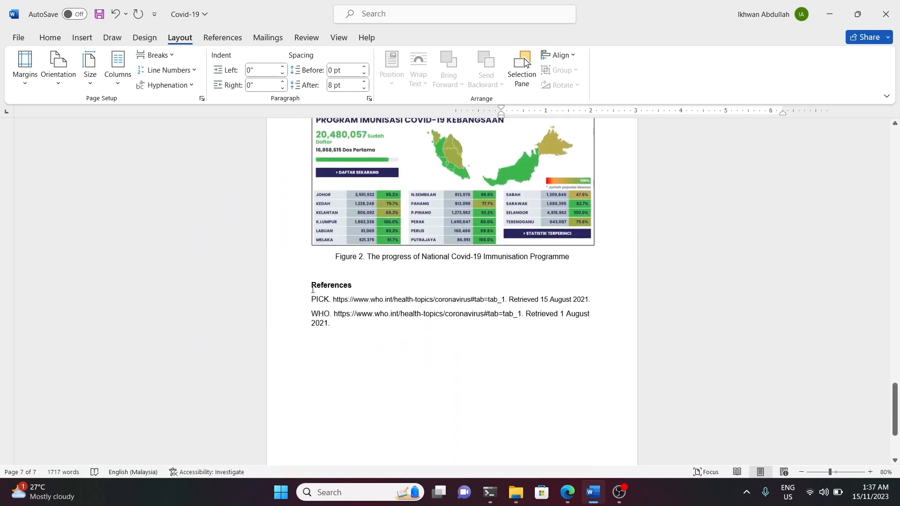
key("ctrl+Home")
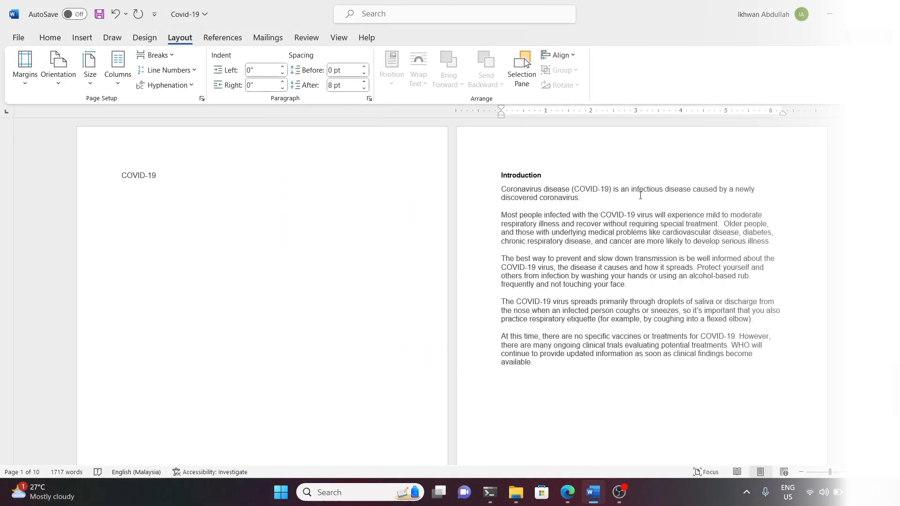
scroll(587, 226, "down", 3)
scroll(587, 226, "down", 9)
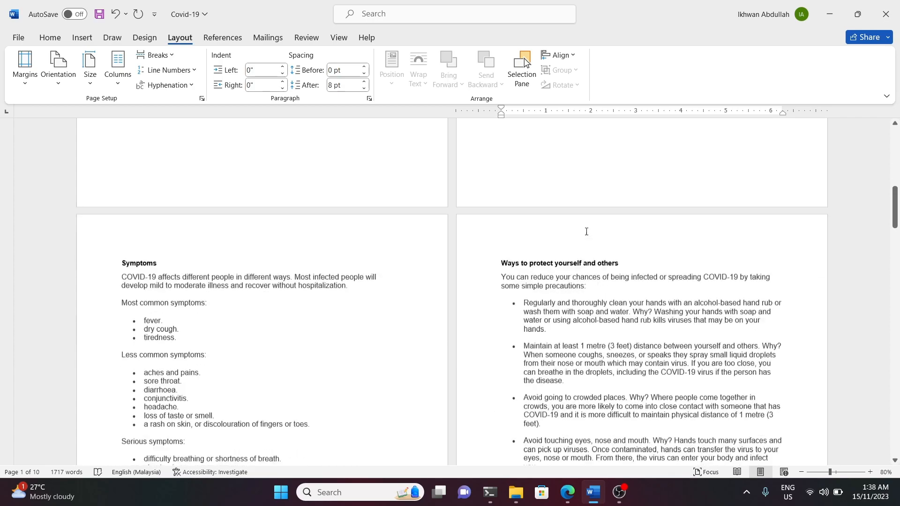
scroll(784, 237, "down", 10)
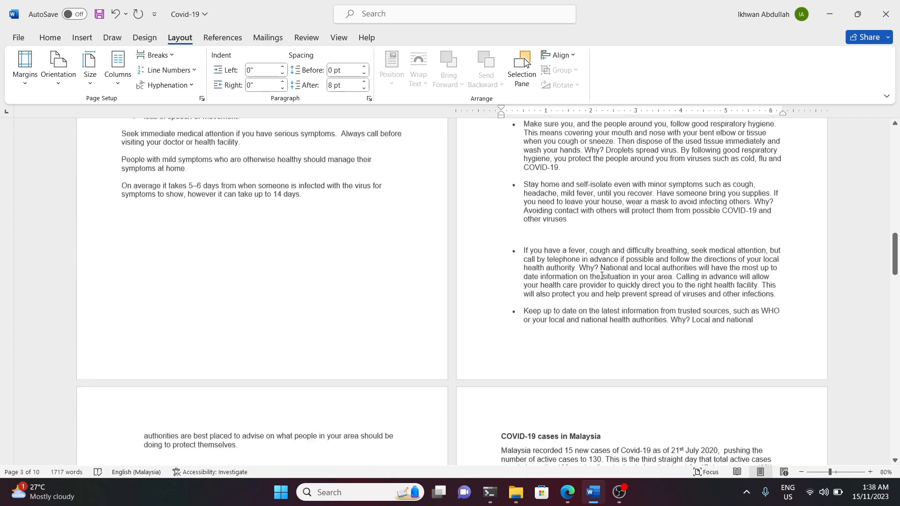
scroll(544, 286, "down", 15)
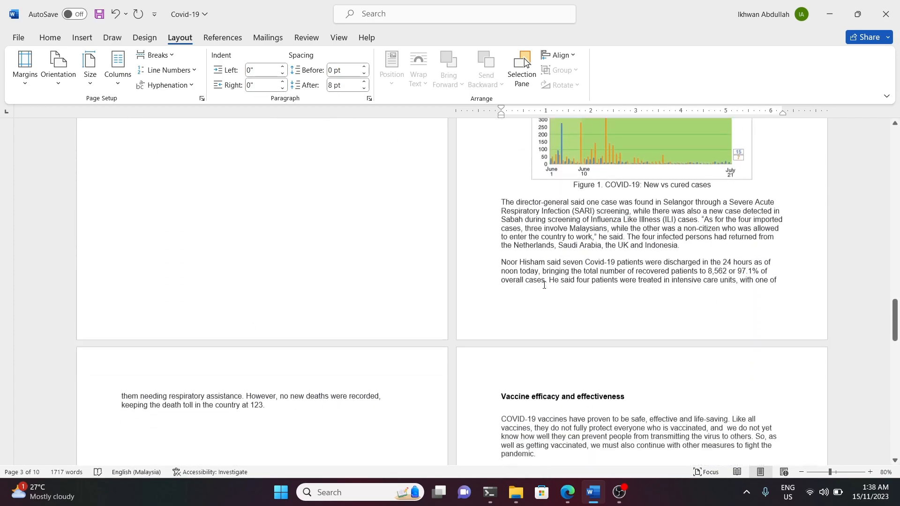
scroll(543, 286, "down", 12)
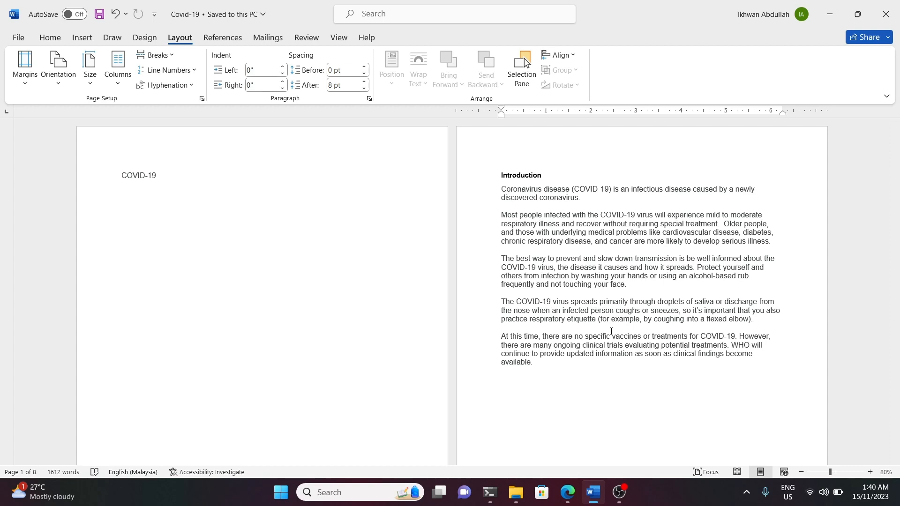
Justify all the text in the document.
key("ctrl+a")
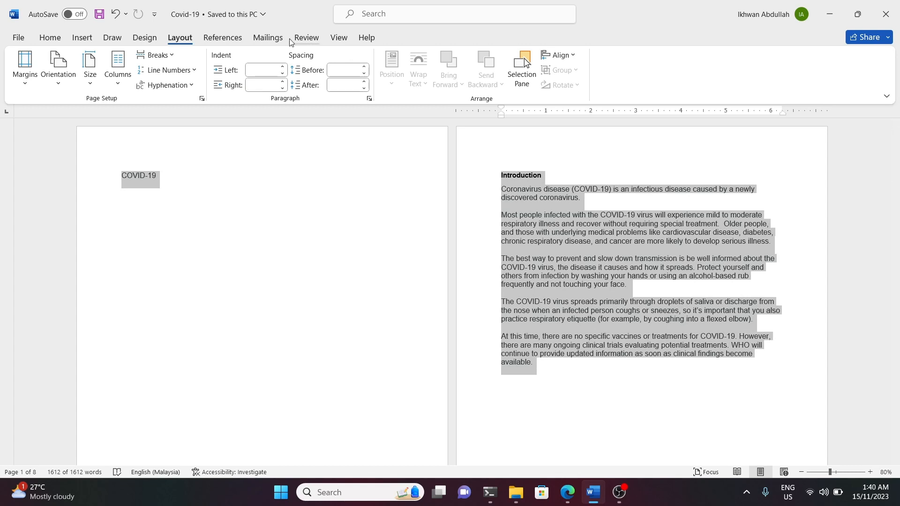
left_click(50, 40)
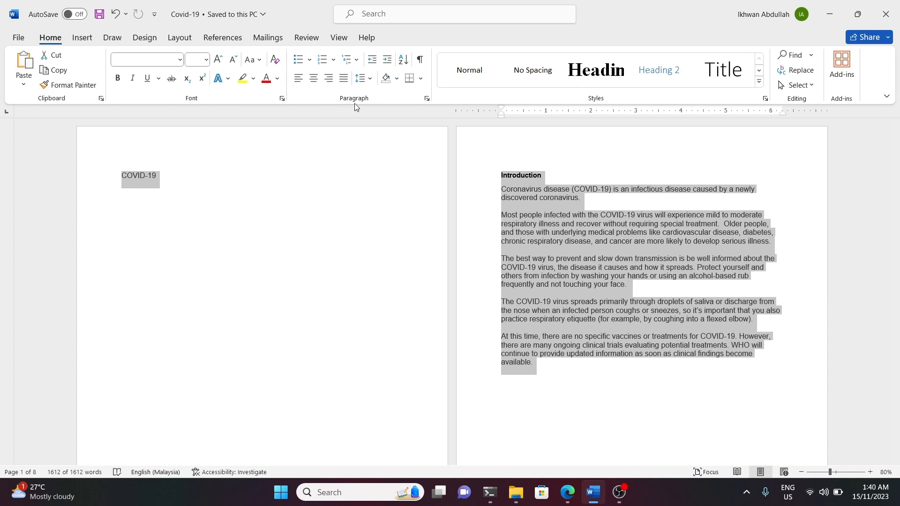
left_click(343, 79)
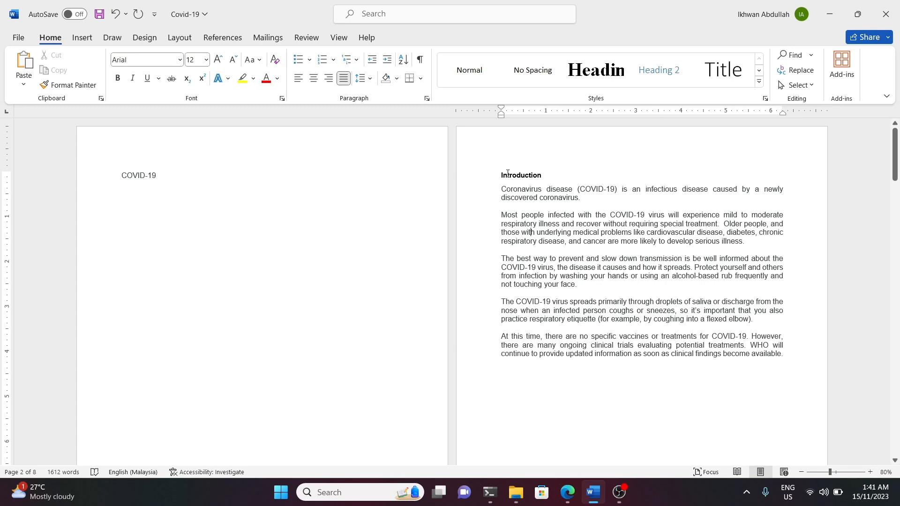
Apply the Heading 1 style to the titles Introduction, Symptoms, and Ways to protect yourself and others.
left_click(596, 71)
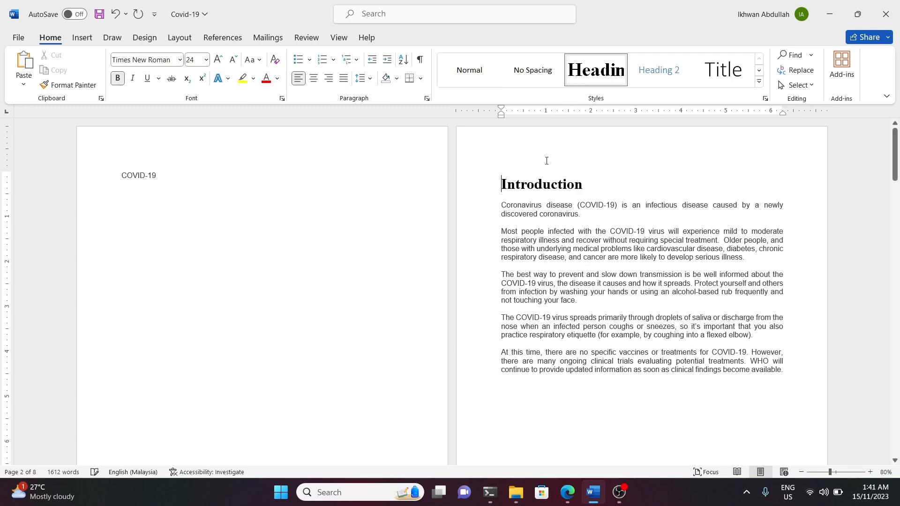
scroll(515, 249, "down", 3)
scroll(516, 250, "down", 10)
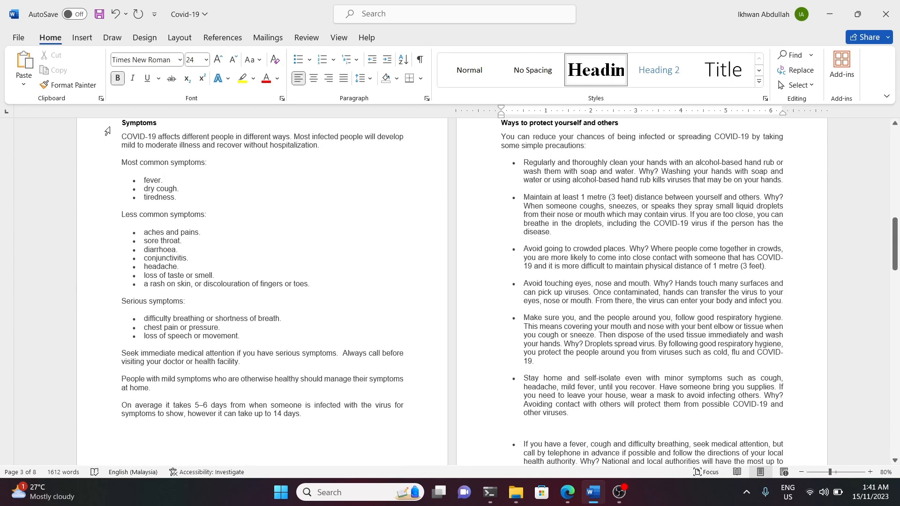
left_click(122, 123)
left_click(596, 70)
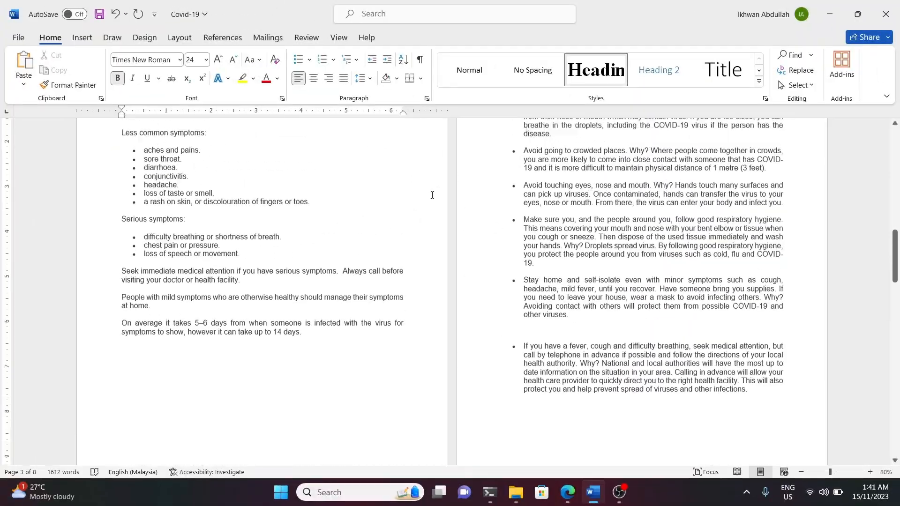
scroll(516, 249, "up", 3)
left_click(504, 145)
left_click(596, 71)
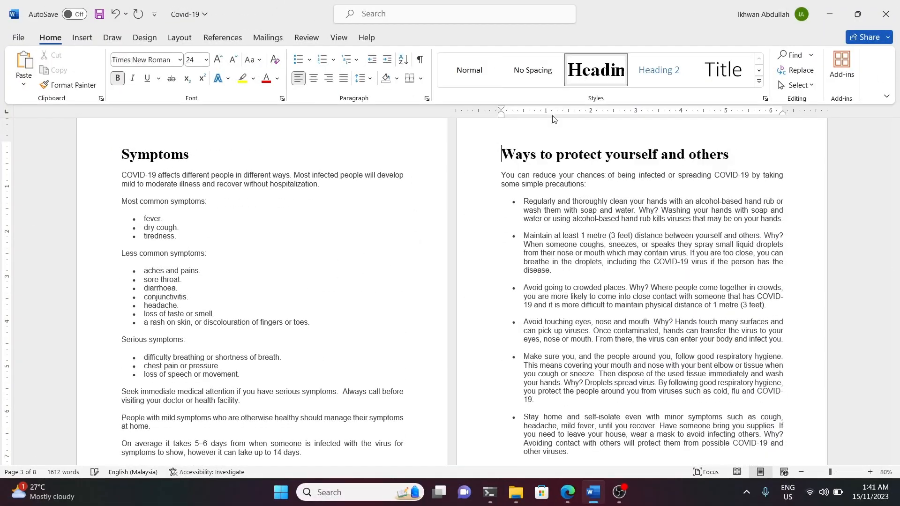
Apply the Heading 1 style to the titles COVID-19 cases in Malaysia and Vaccine efficacy and effectiveness.
scroll(304, 336, "down", 10)
scroll(305, 336, "down", 1)
left_click(171, 273)
left_click(596, 71)
left_click(504, 273)
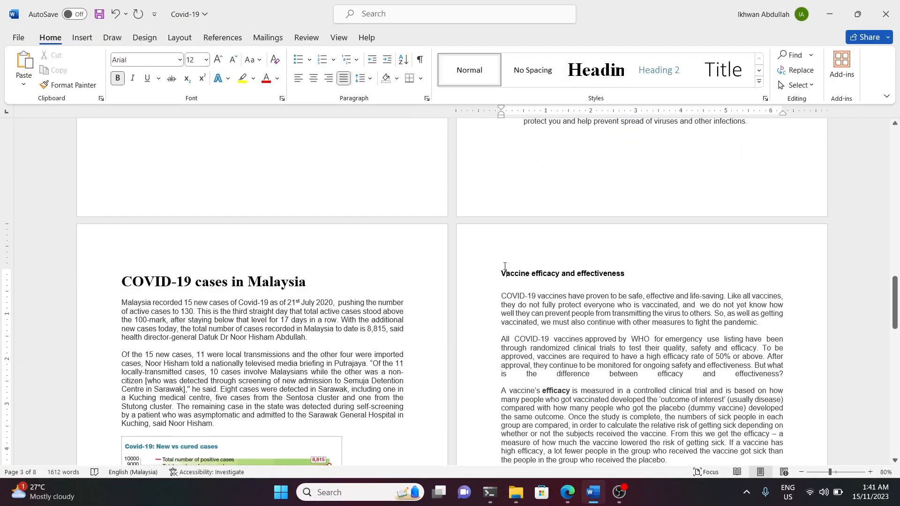
left_click(596, 71)
Apply the Heading 1 style to the titles National COVID-19 Immunisation Programme and References.
scroll(520, 235, "down", 10)
left_click(230, 264)
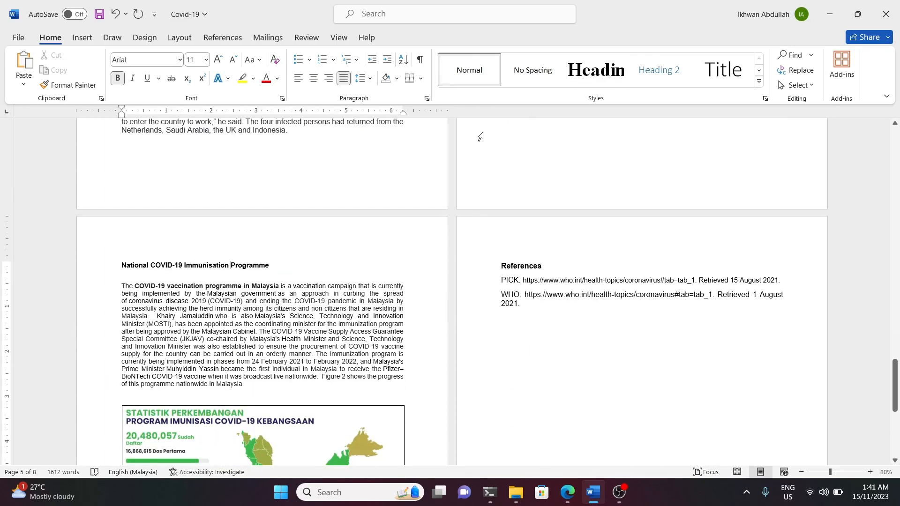
left_click(596, 70)
left_click(520, 266)
left_click(596, 71)
scroll(813, 182, "up", 15)
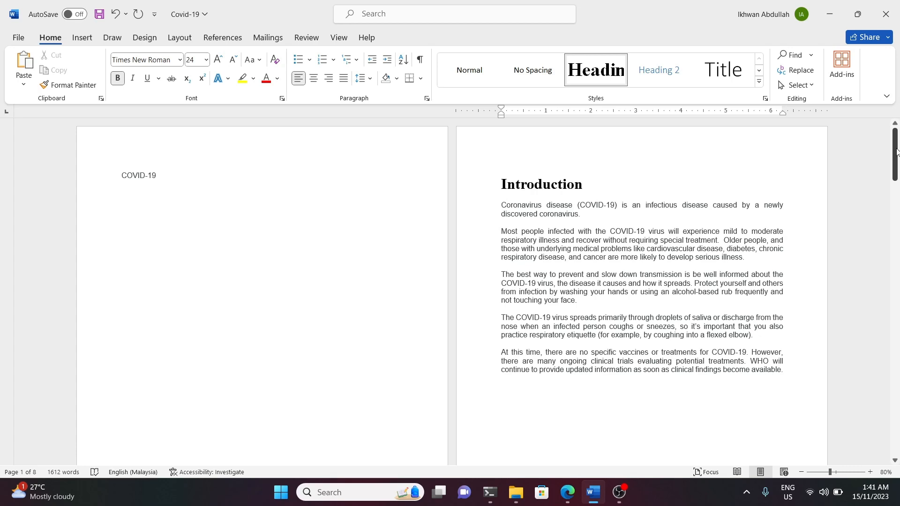
mouse_move(897, 151)
left_mouse_down()
mouse_move(897, 382)
mouse_move(893, 155)
left_mouse_up()
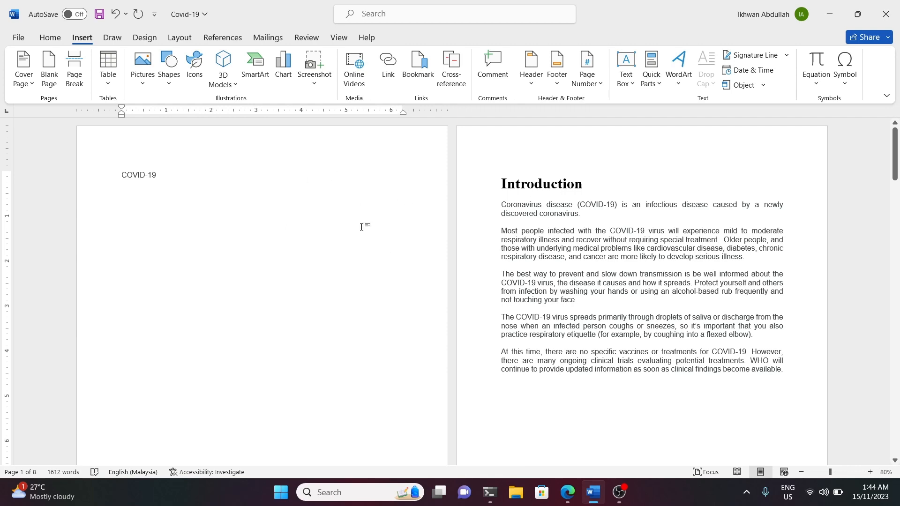
Insert the picture "logo uitm" from the device's Downloads folder before the COVID-19 title on the first page.
left_click(120, 175)
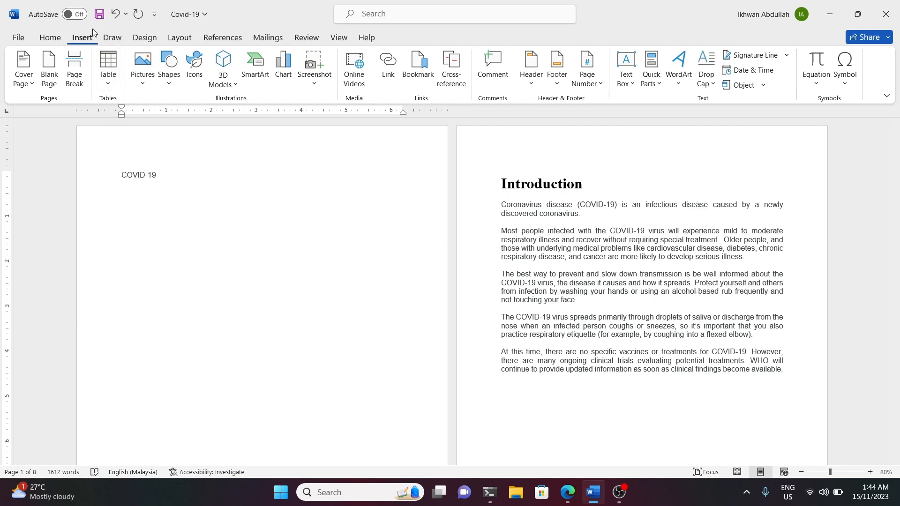
left_click(139, 78)
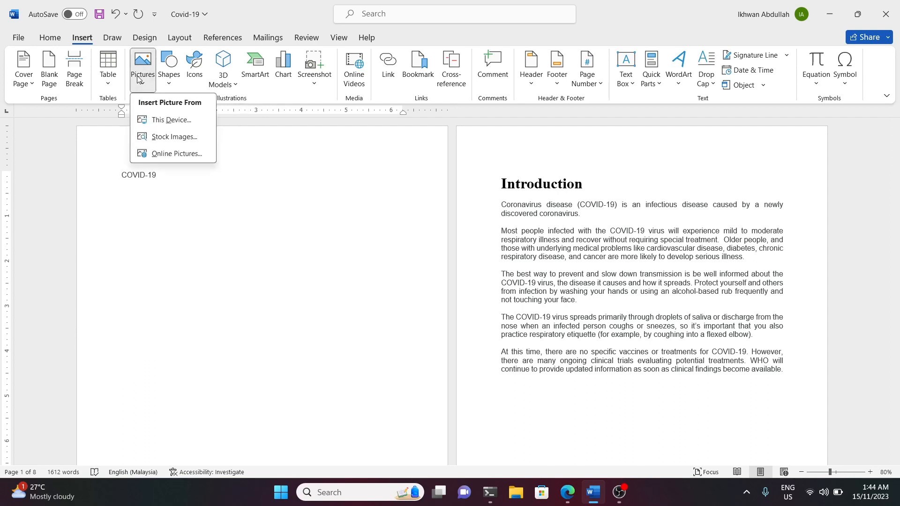
left_click(159, 121)
scroll(248, 156, "down", 2)
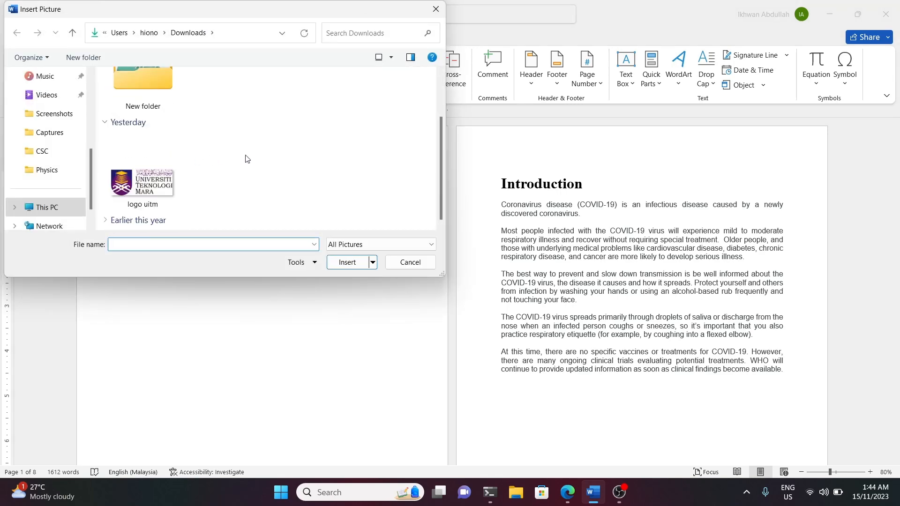
left_click(142, 193)
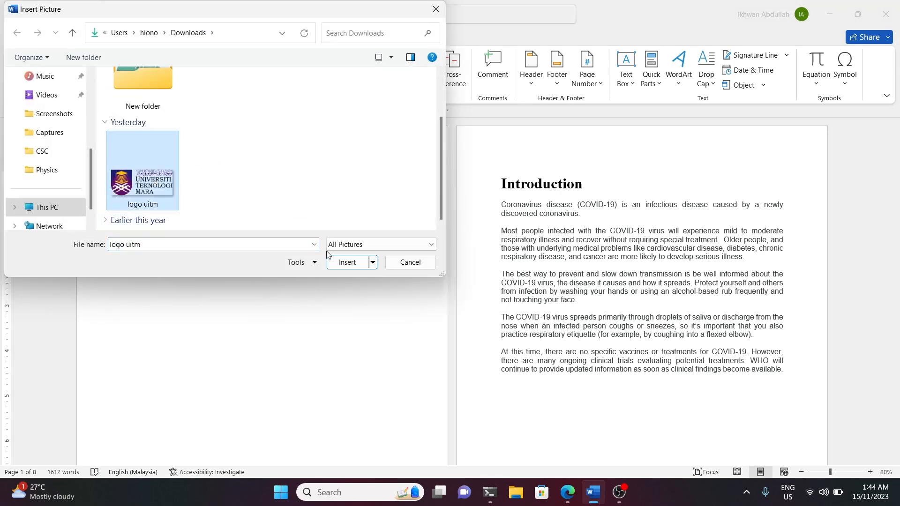
left_click(346, 262)
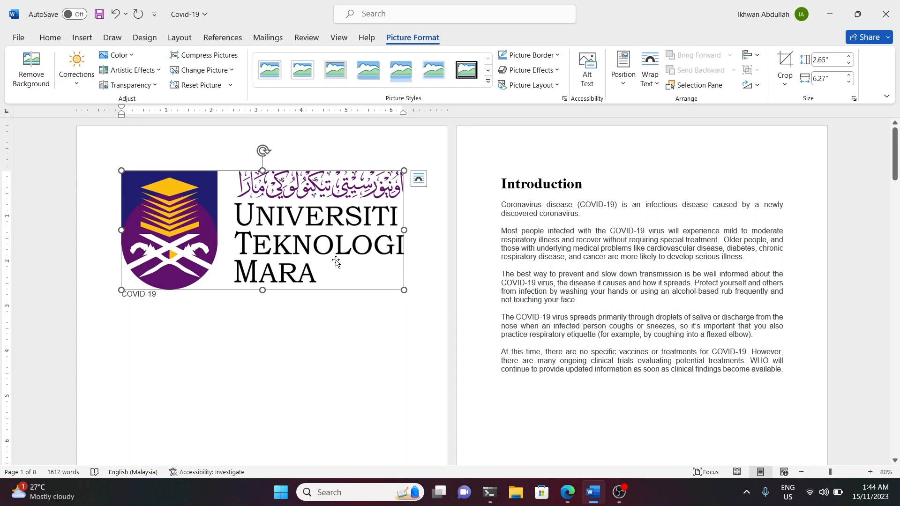
Shrink the university logo on the first page proportionally and centre it.
left_click_drag(405, 290, 384, 282)
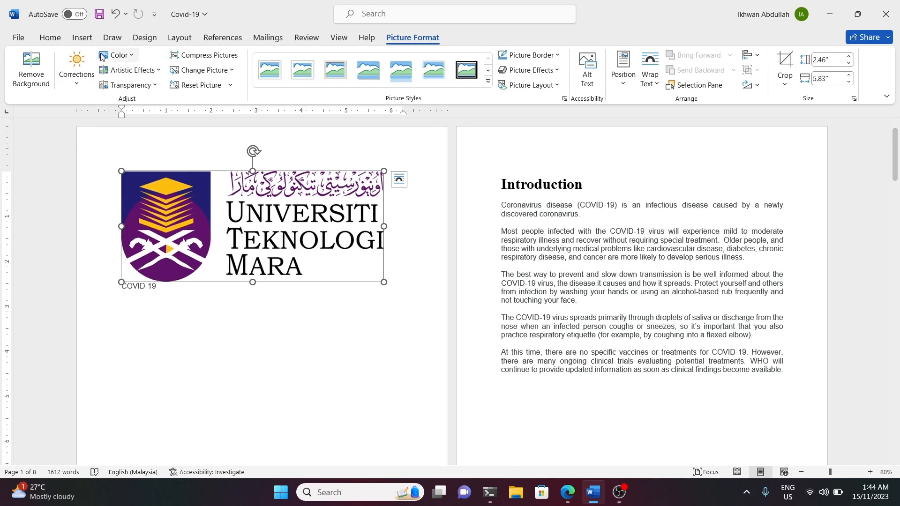
left_click(52, 38)
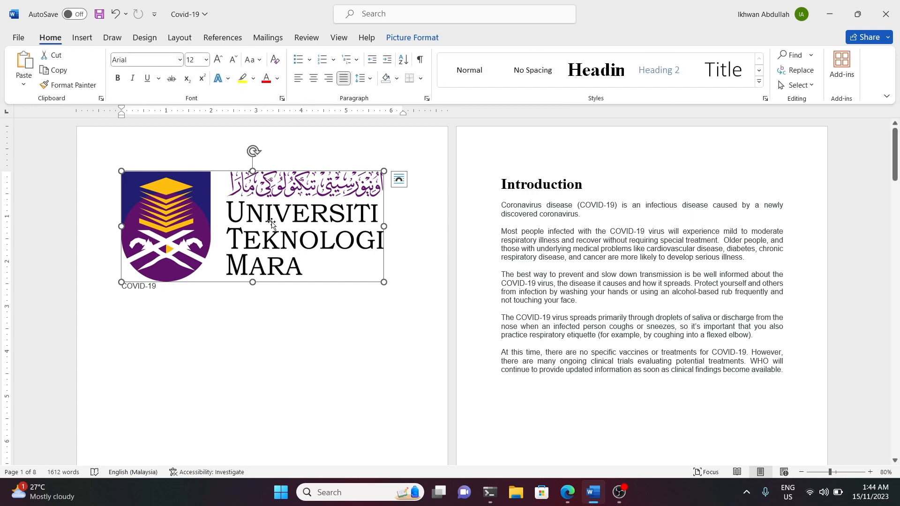
left_click_drag(384, 283, 358, 271)
key("ctrl+e")
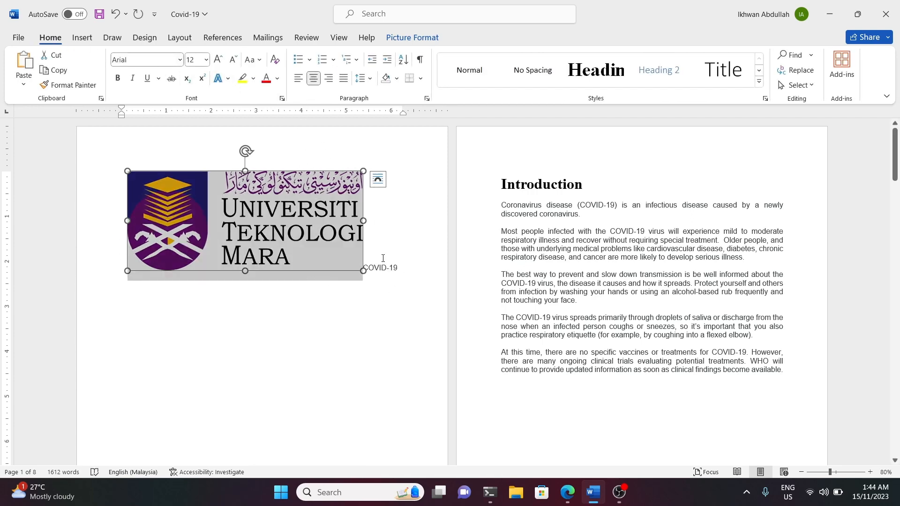
Insert two line breaks before the COVID-19 title so it sits below the logo.
left_click(370, 267)
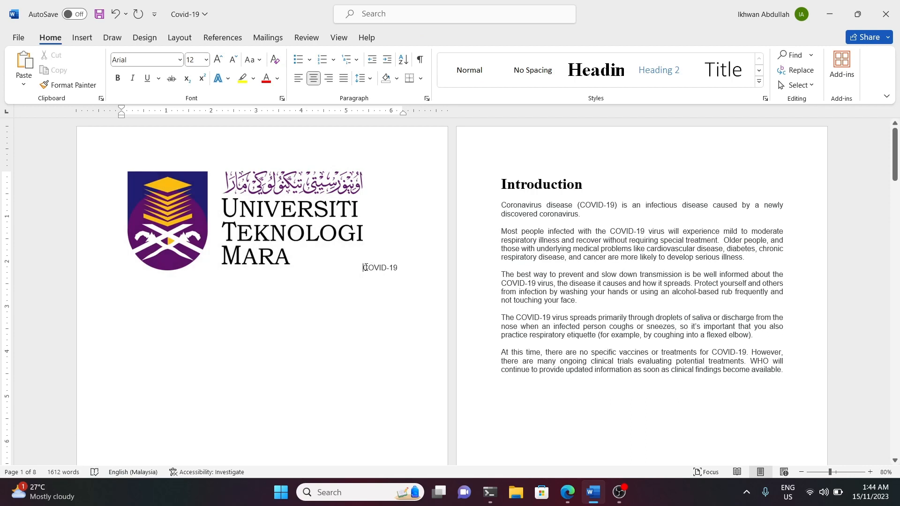
key("Return")
key("Return")
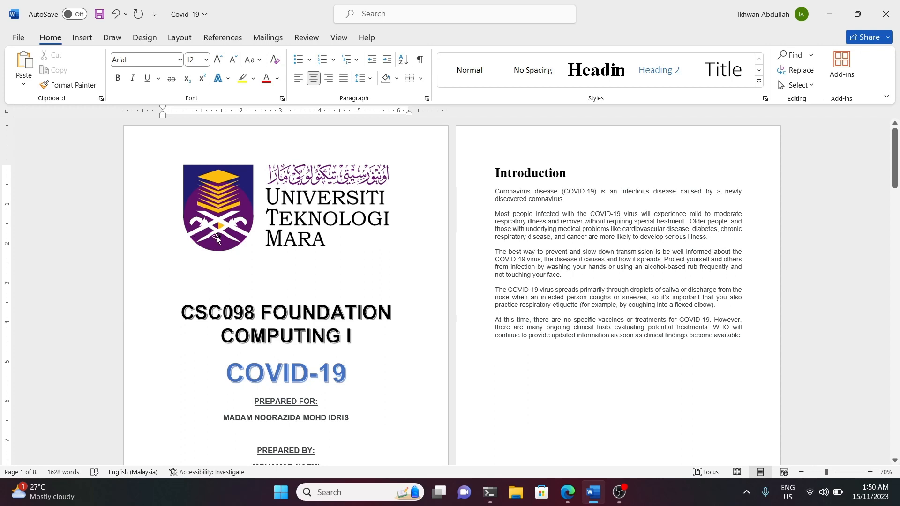
Insert a page break below the last line of the cover page to add a blank second page.
scroll(212, 231, "down", 1)
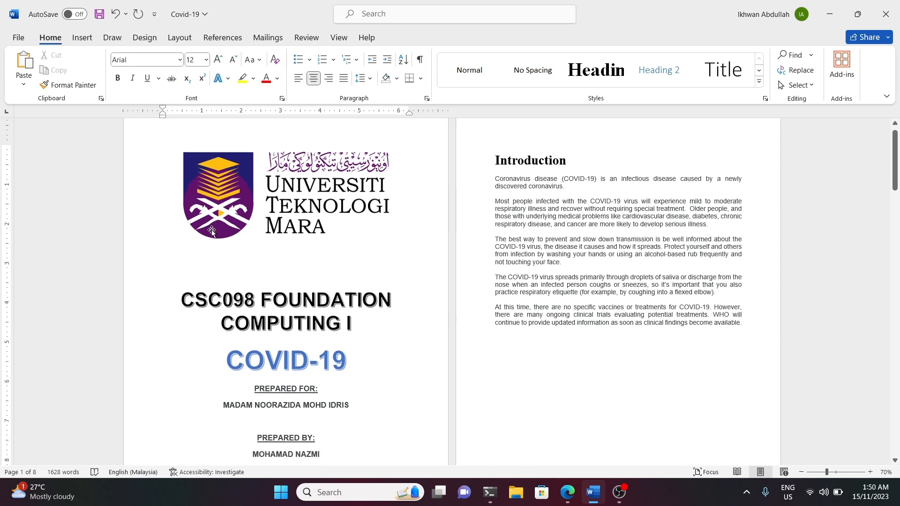
scroll(211, 231, "down", 2)
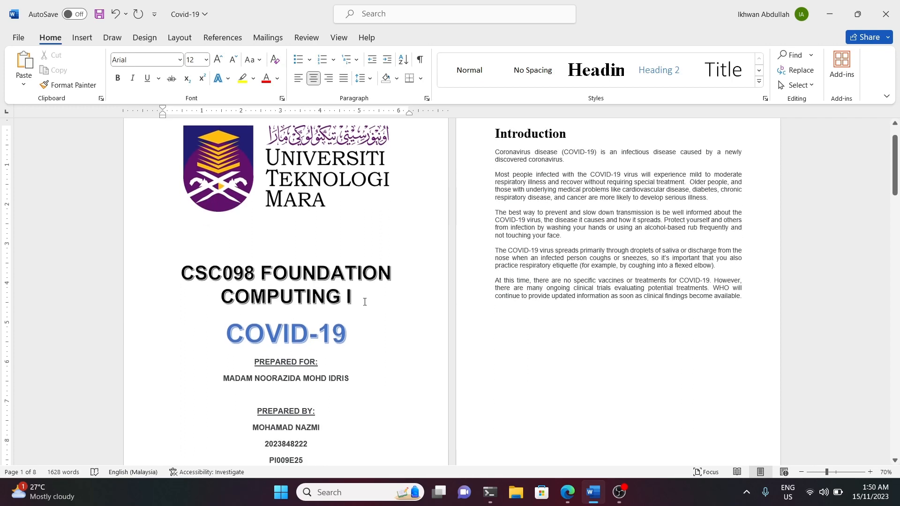
scroll(270, 257, "down", 4)
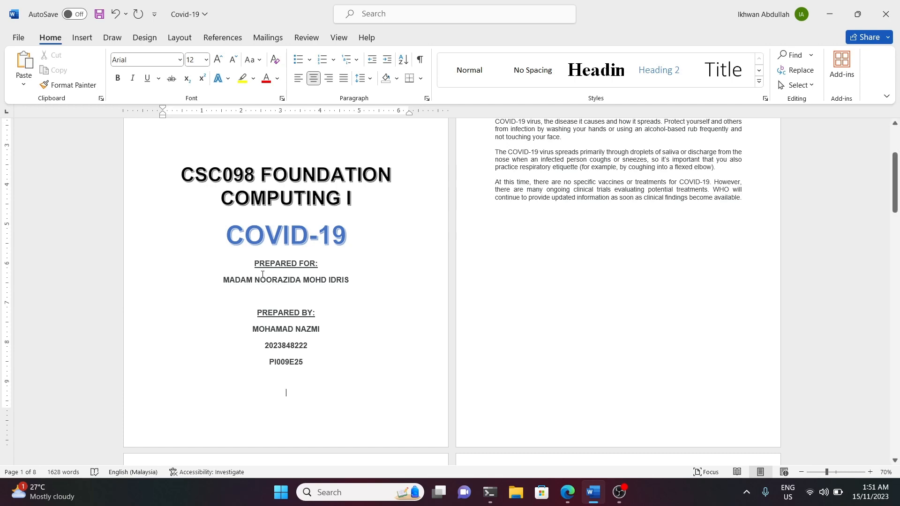
scroll(328, 203, "up", 2)
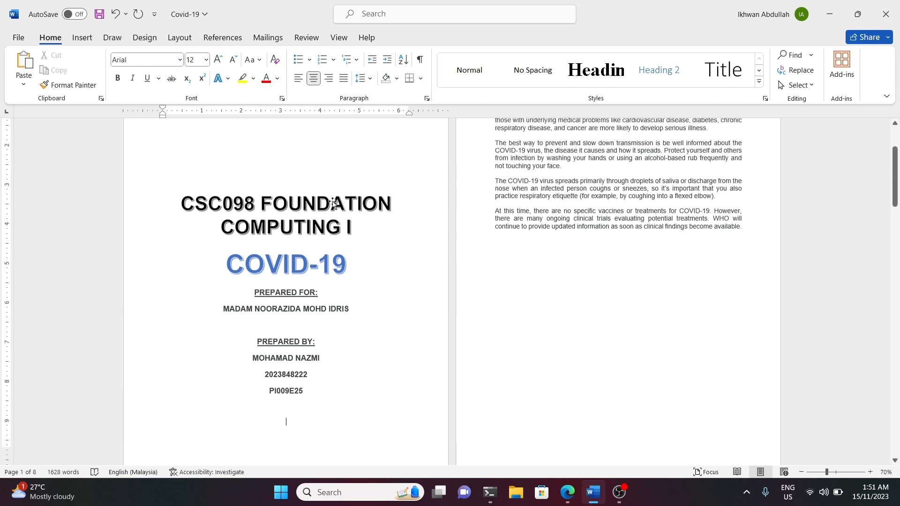
scroll(332, 211, "down", 3)
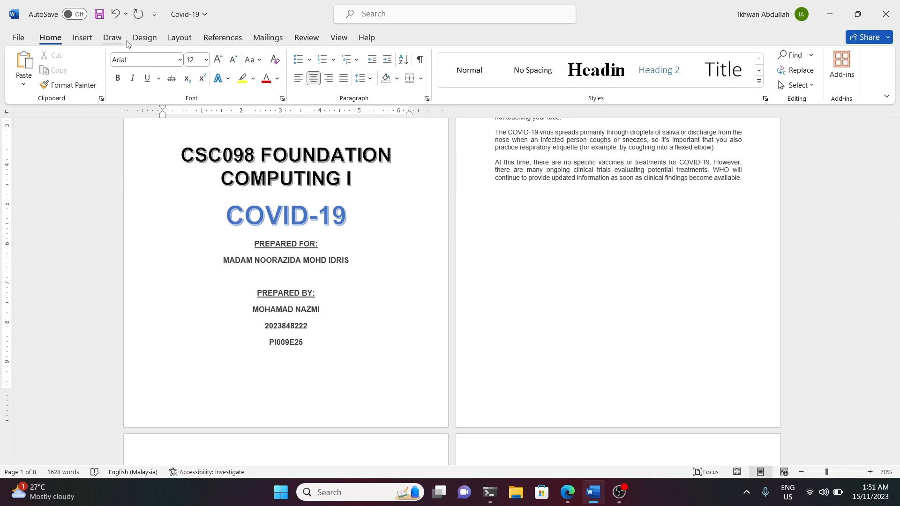
left_click(180, 39)
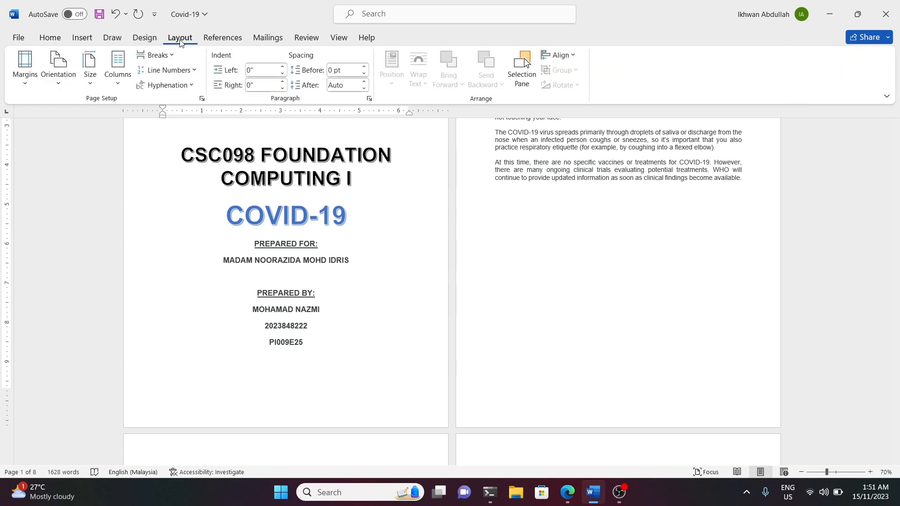
left_click(170, 56)
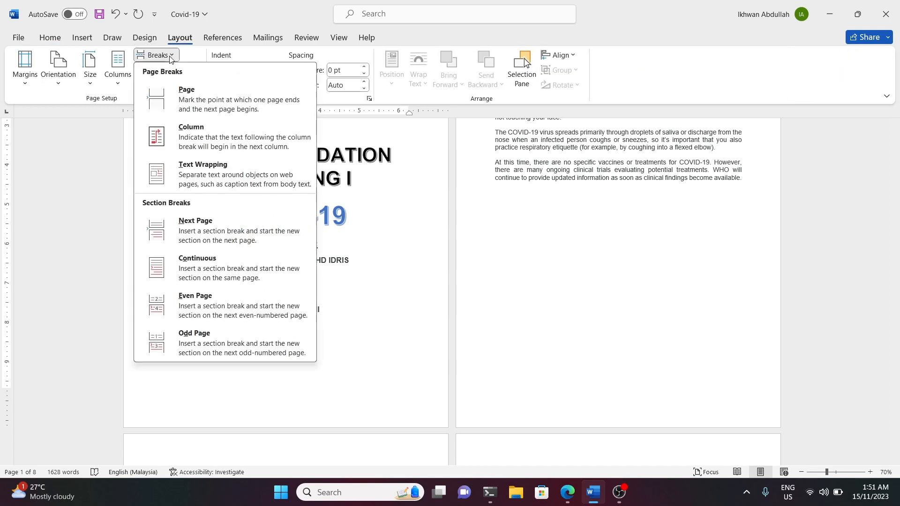
left_click(188, 100)
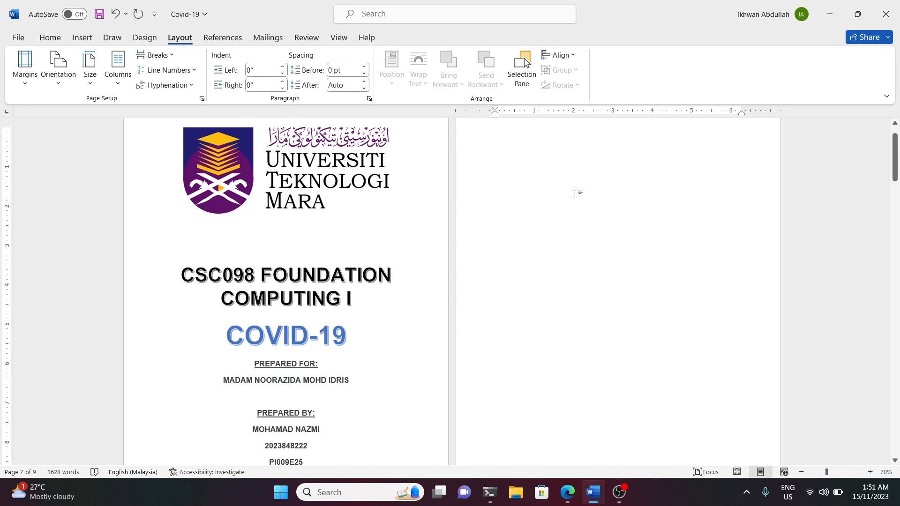
scroll(609, 234, "down", 3)
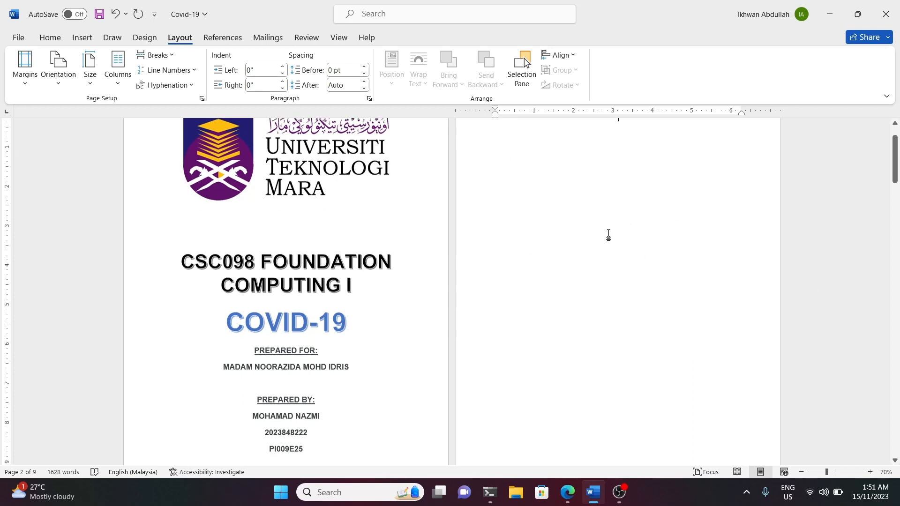
scroll(609, 242, "up", 2)
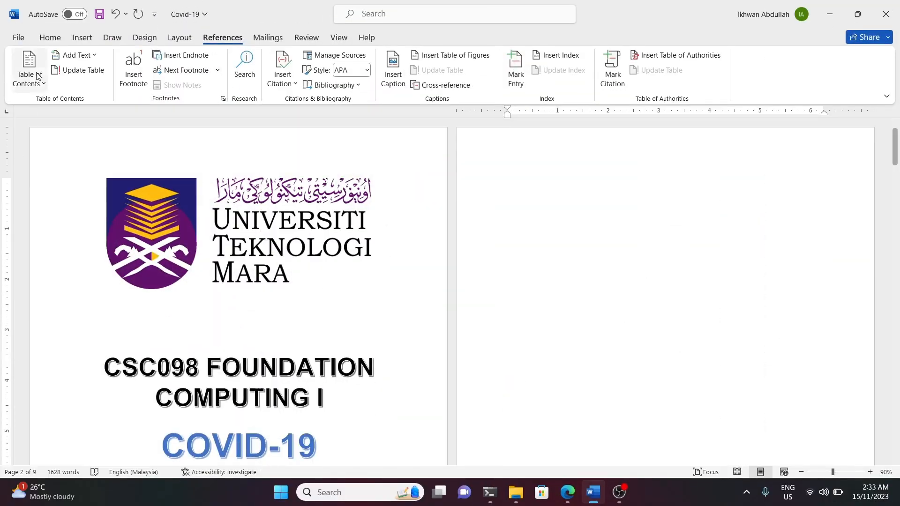
Insert Plain Number 3 page numbers at the bottom of the pages and enable a different first page for the cover's section.
left_click(81, 39)
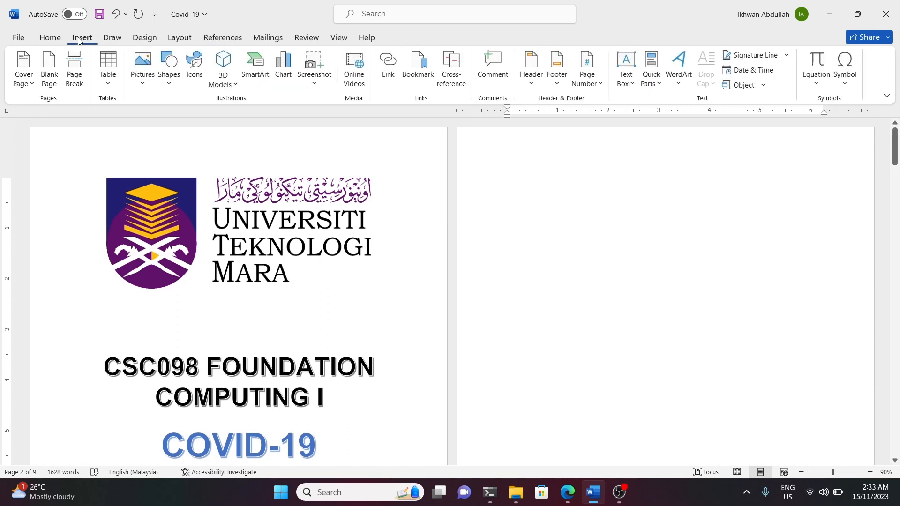
left_click(590, 83)
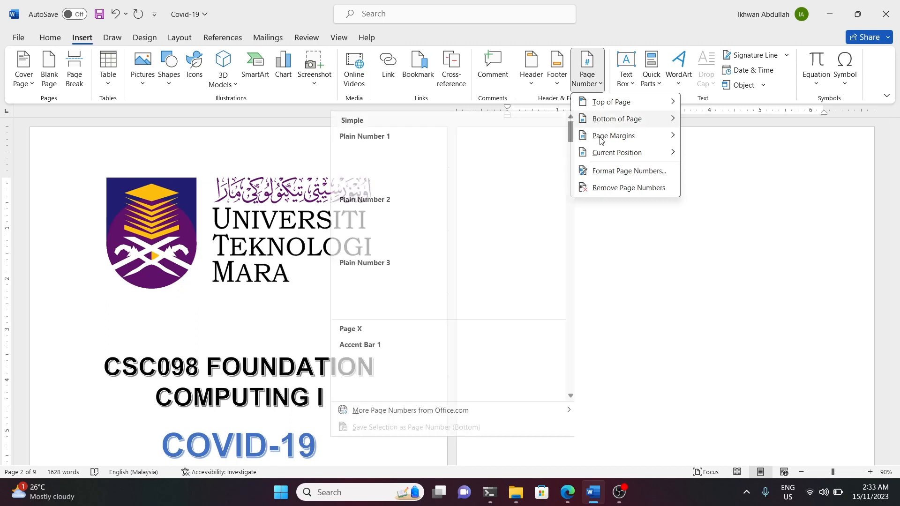
mouse_move(608, 123)
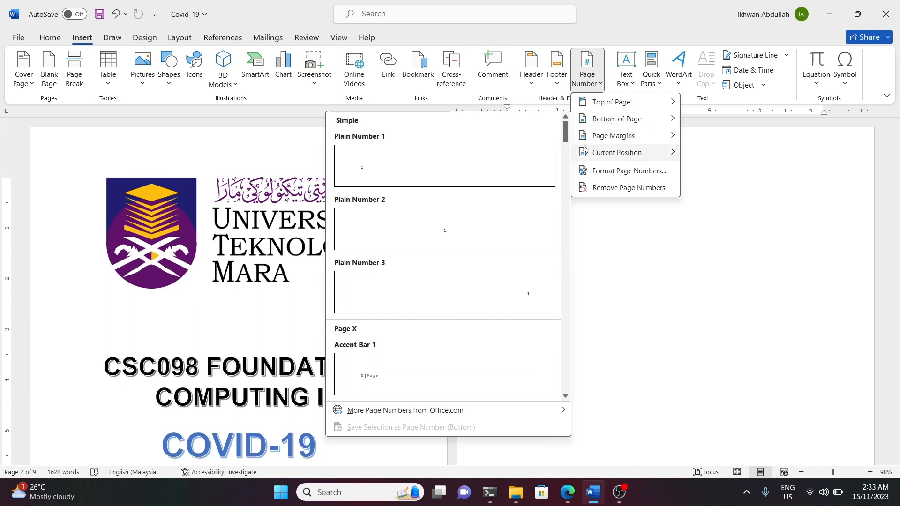
left_click(479, 294)
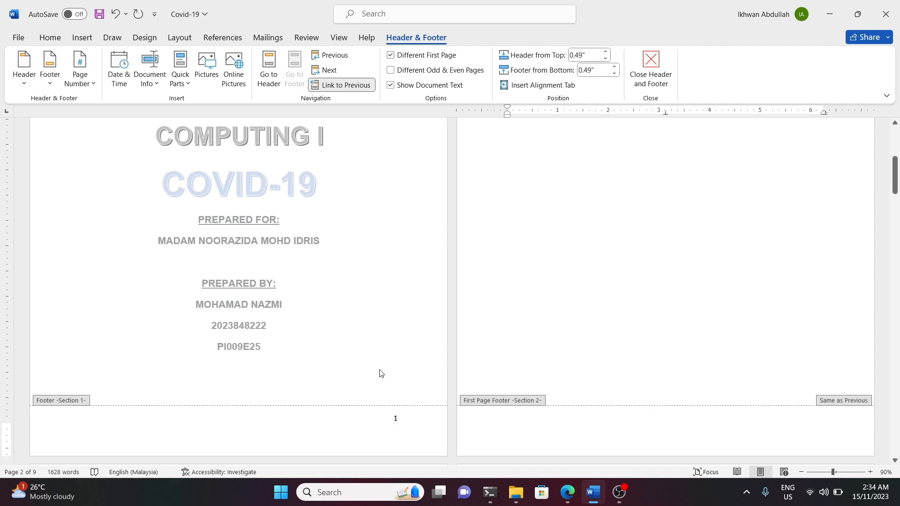
left_click(395, 418)
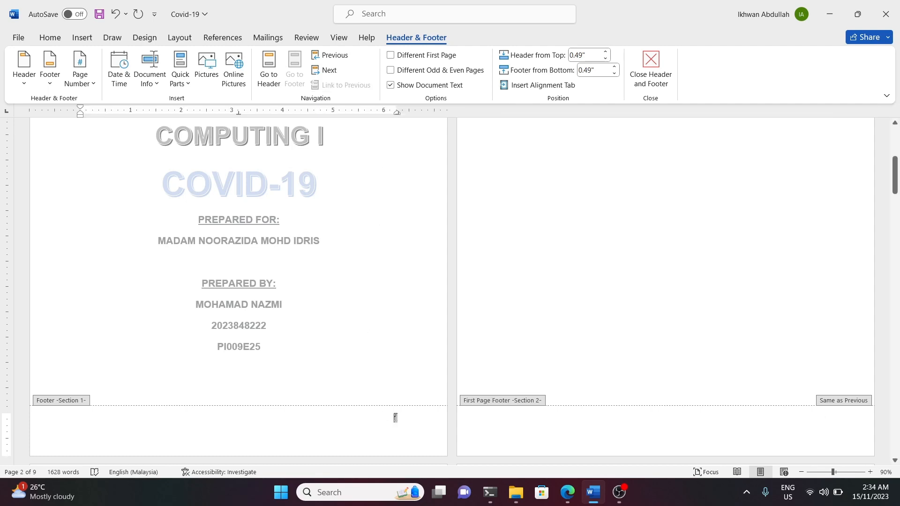
left_click(419, 55)
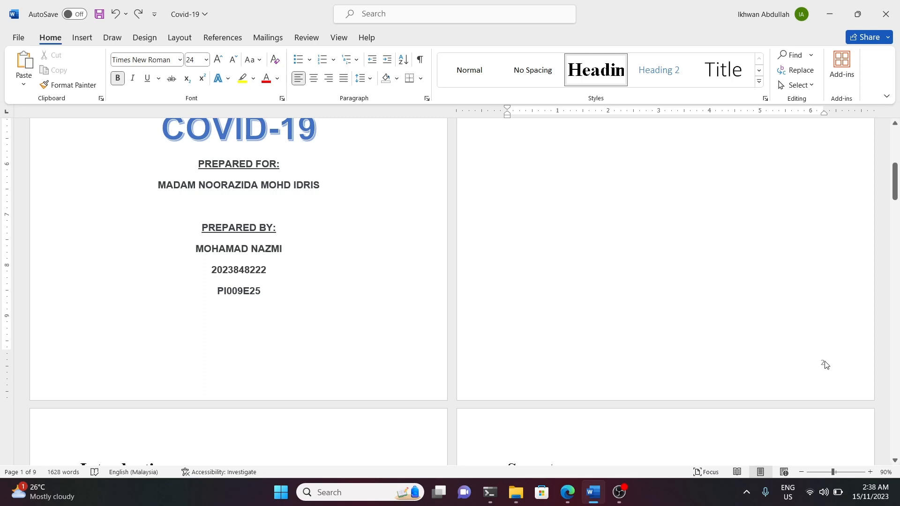
Set the second page's numbering to start at 1, close the footer, and check the page numbers on the following pages.
double_click(824, 366)
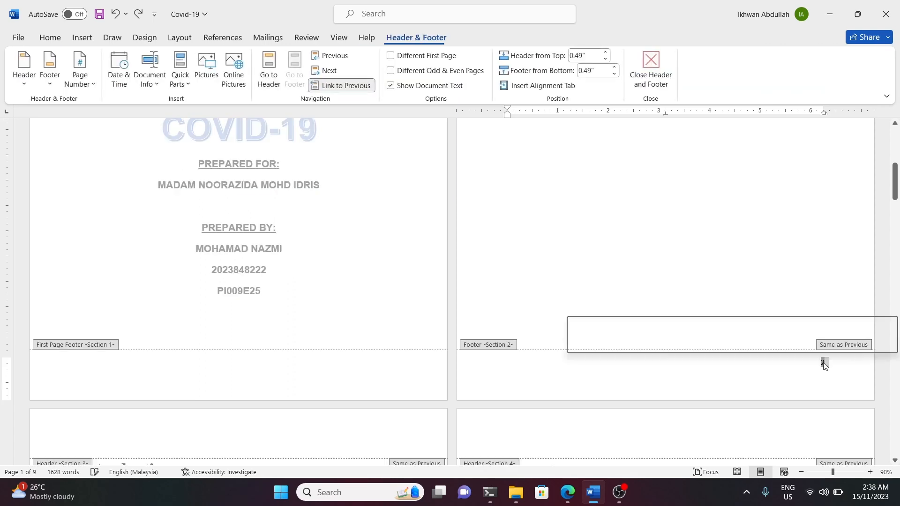
right_click(824, 365)
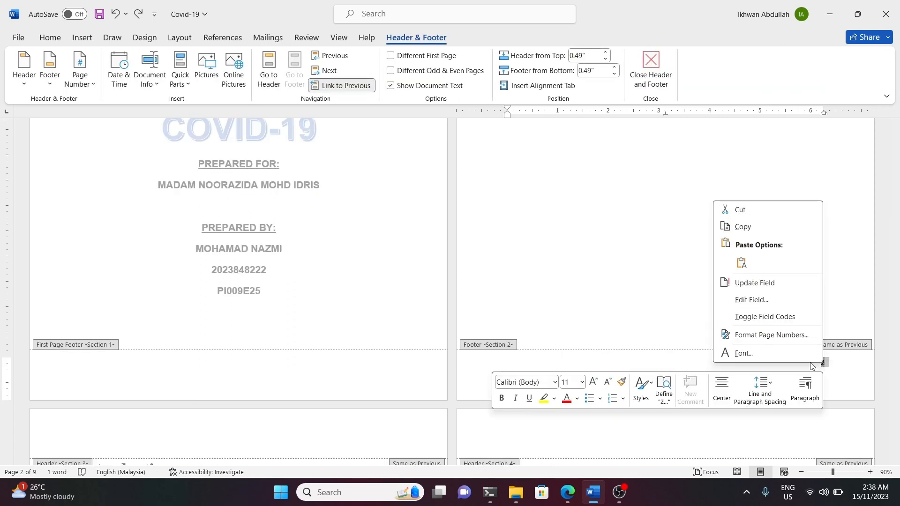
left_click(796, 342)
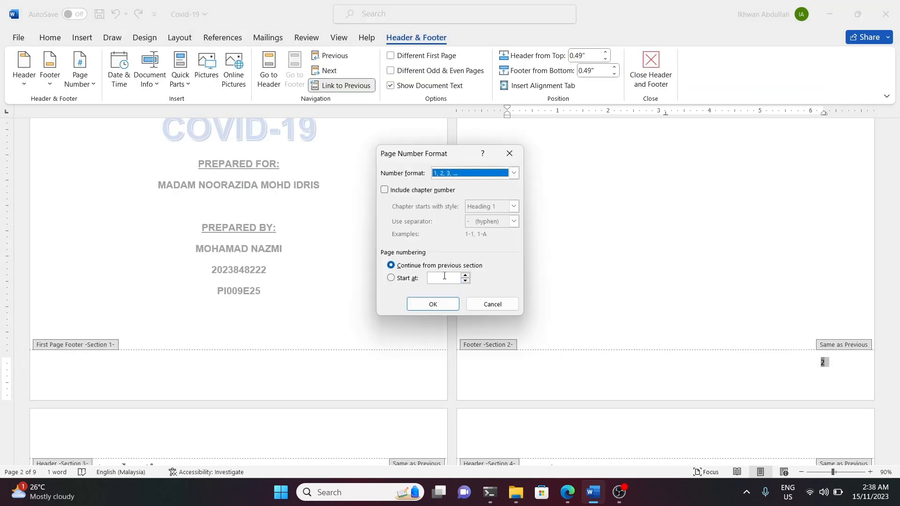
left_click(389, 280)
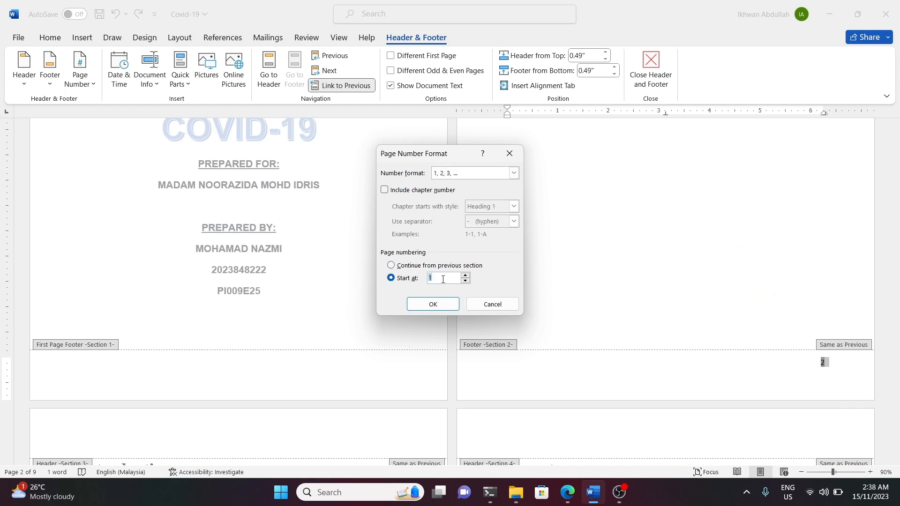
left_click(434, 303)
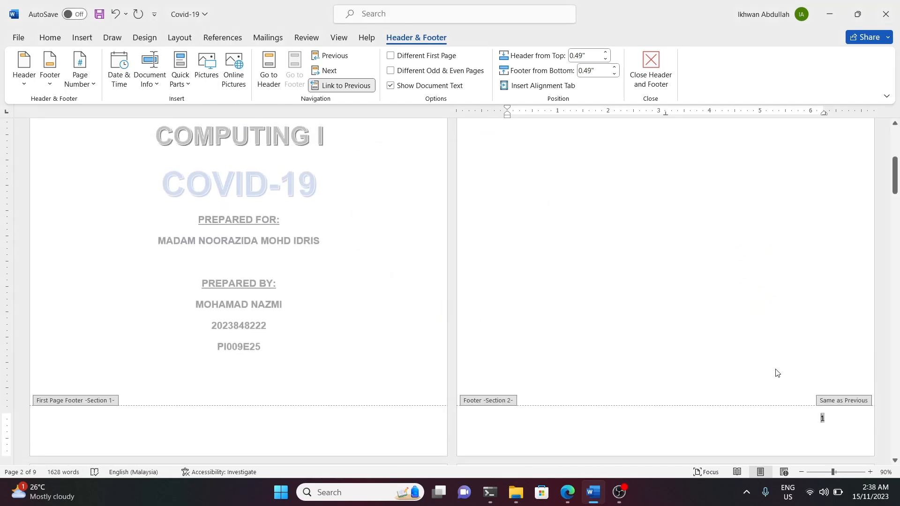
double_click(731, 370)
scroll(727, 370, "down", 8)
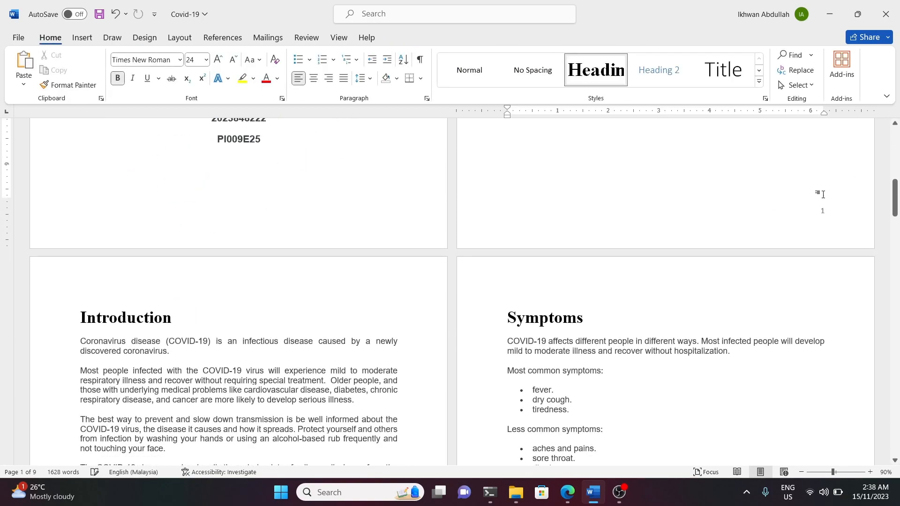
scroll(394, 357, "down", 6)
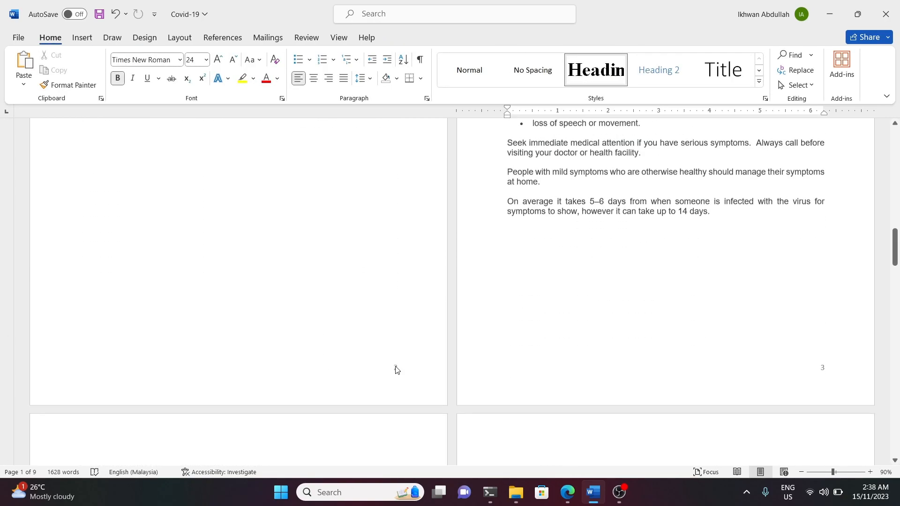
left_click_drag(893, 265, 892, 390)
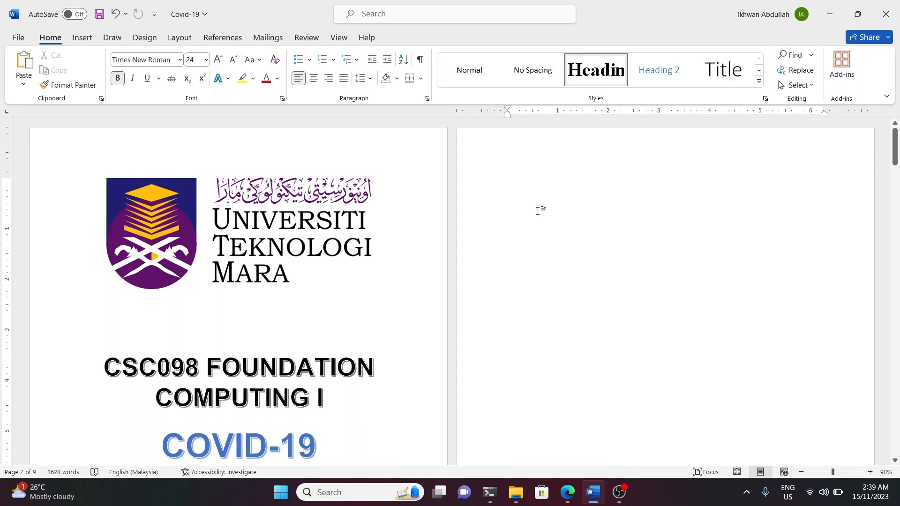
Insert an Automatic Table 2 table of contents on the blank second page and check it against the document's pages.
left_click(223, 37)
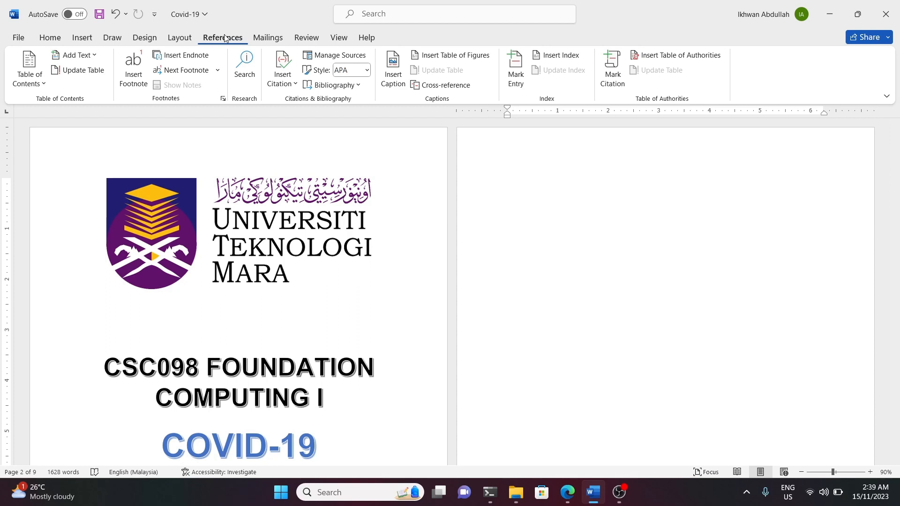
left_click(41, 80)
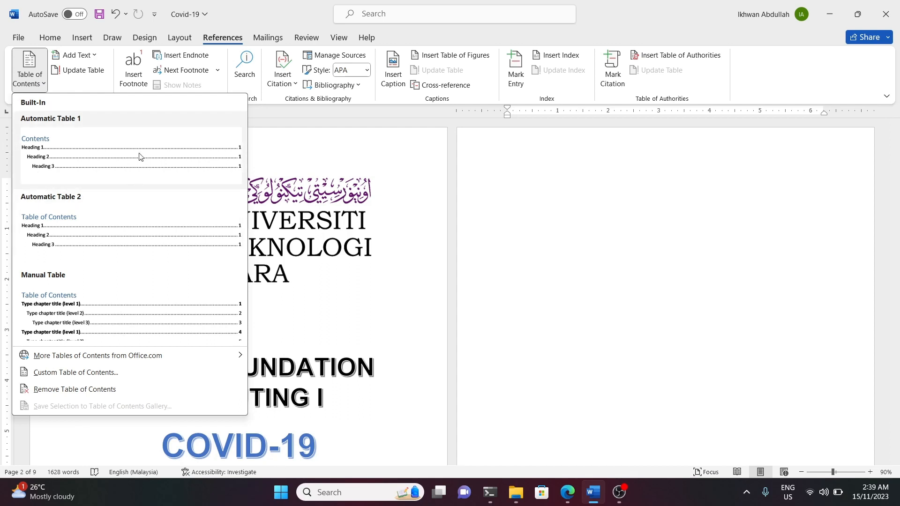
left_click(84, 236)
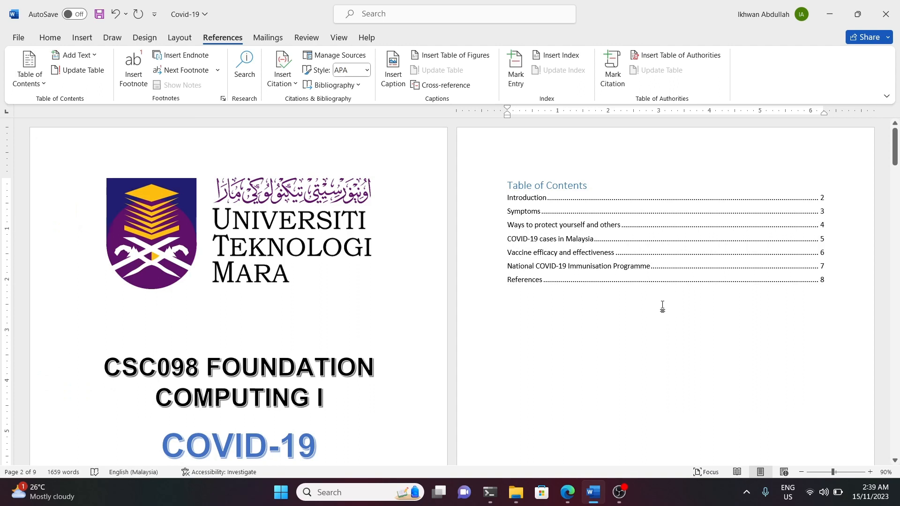
left_click(566, 238)
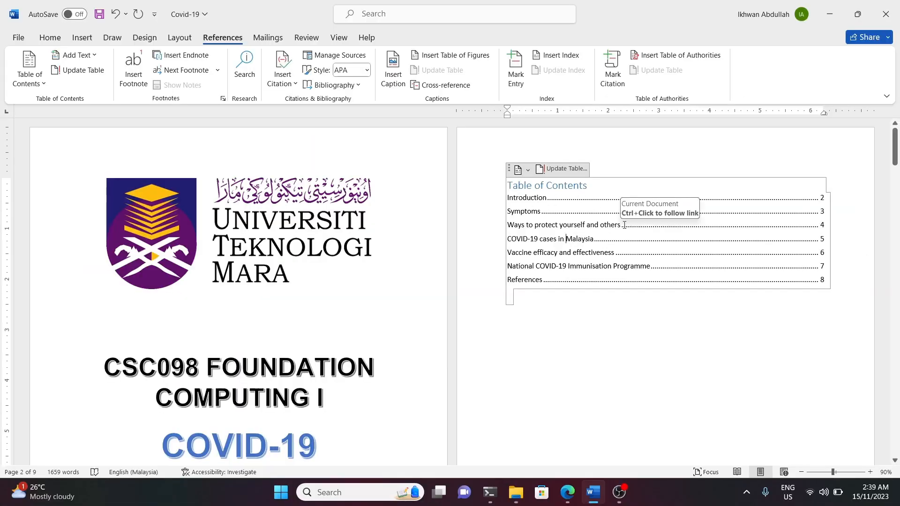
left_click(617, 327)
scroll(624, 318, "down", 5)
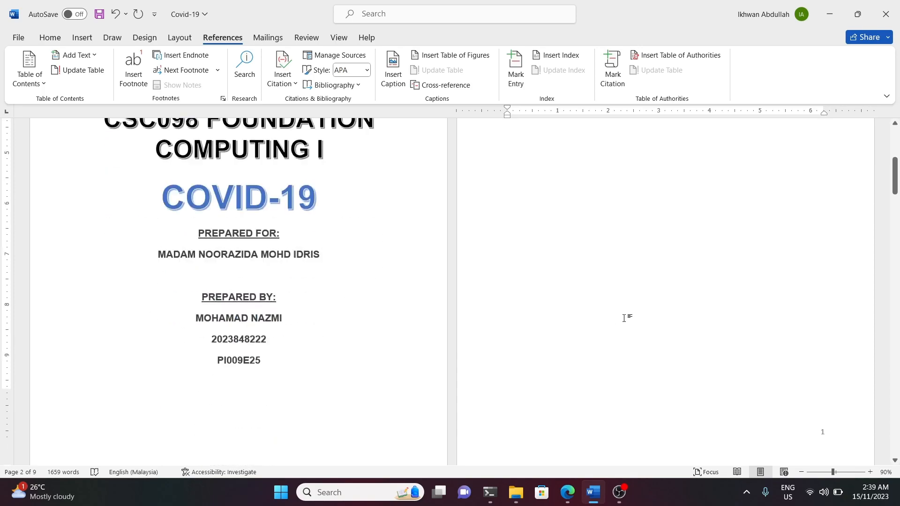
scroll(624, 318, "down", 7)
scroll(585, 261, "down", 17)
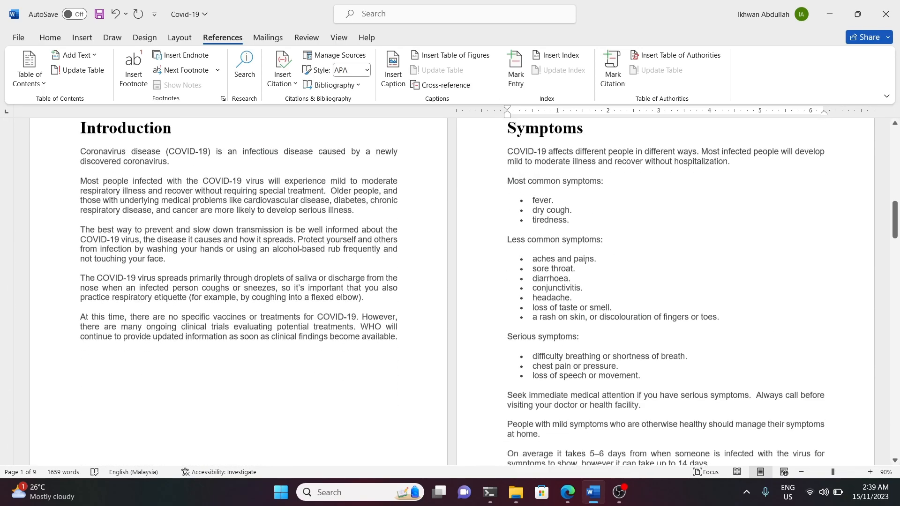
Export the report as a PDF named Covid-19 in the Downloads folder, with standard optimization and opening after publishing.
scroll(593, 295, "down", 8)
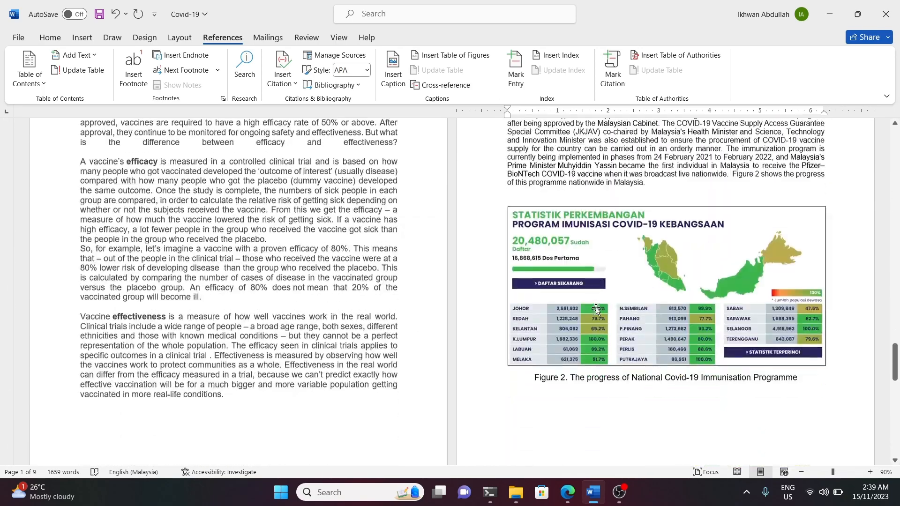
left_click_drag(894, 384, 887, 133)
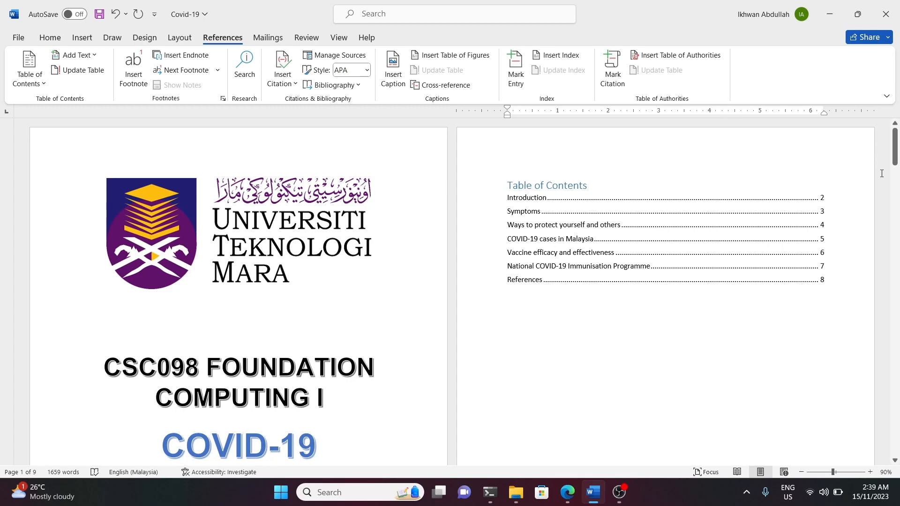
mouse_move(896, 148)
left_mouse_down()
mouse_move(894, 181)
mouse_move(894, 141)
left_mouse_up()
left_click(19, 37)
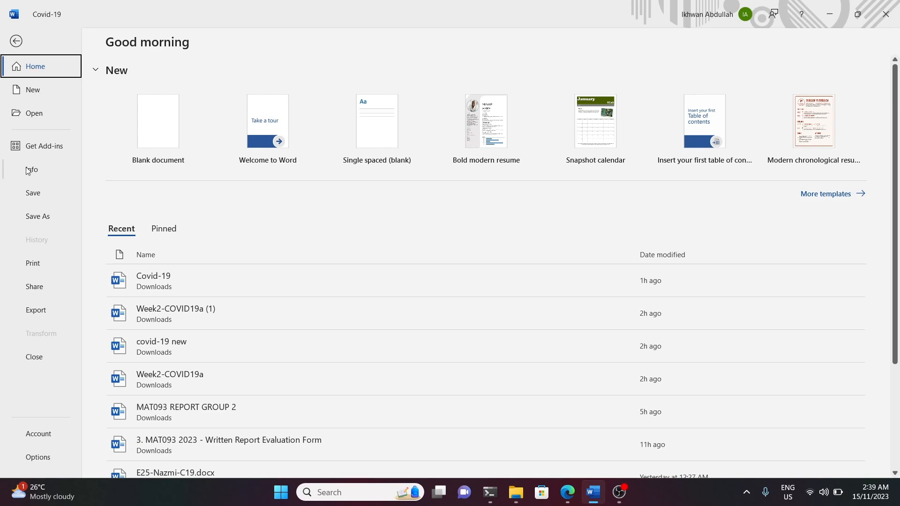
left_click(34, 310)
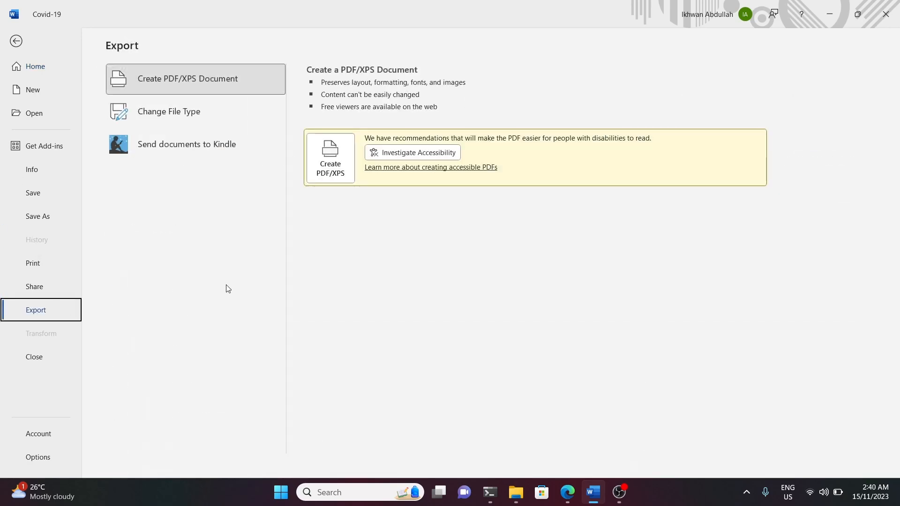
left_click(323, 166)
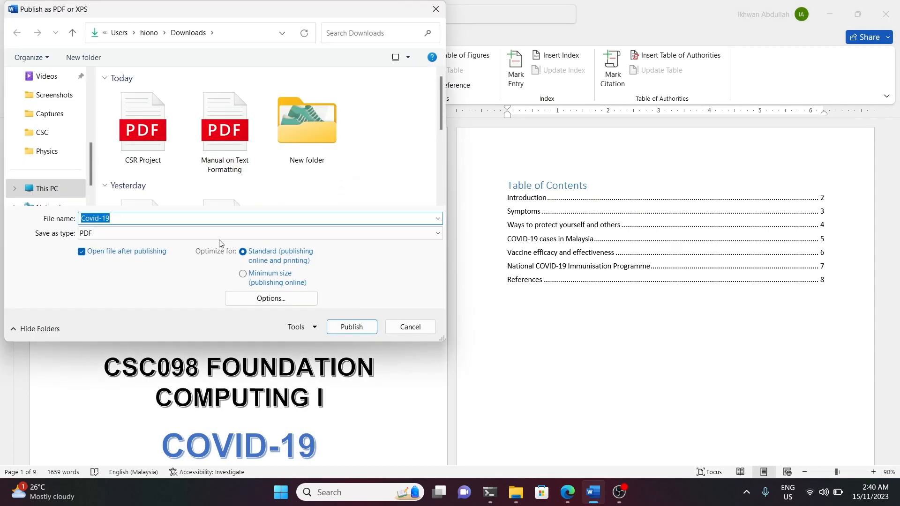
left_click(352, 328)
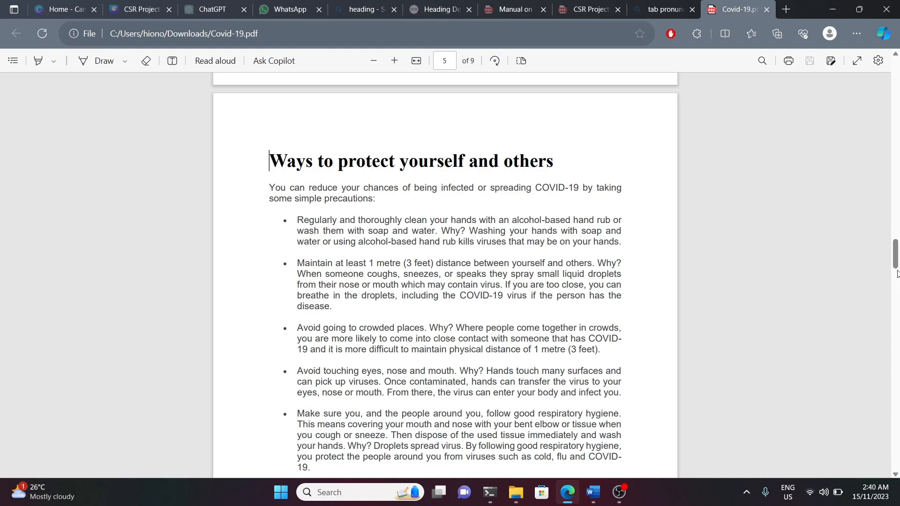
Review the exported Covid-19 PDF through to the References page, checking the headings, layout and page numbers.
left_click_drag(897, 272, 897, 262)
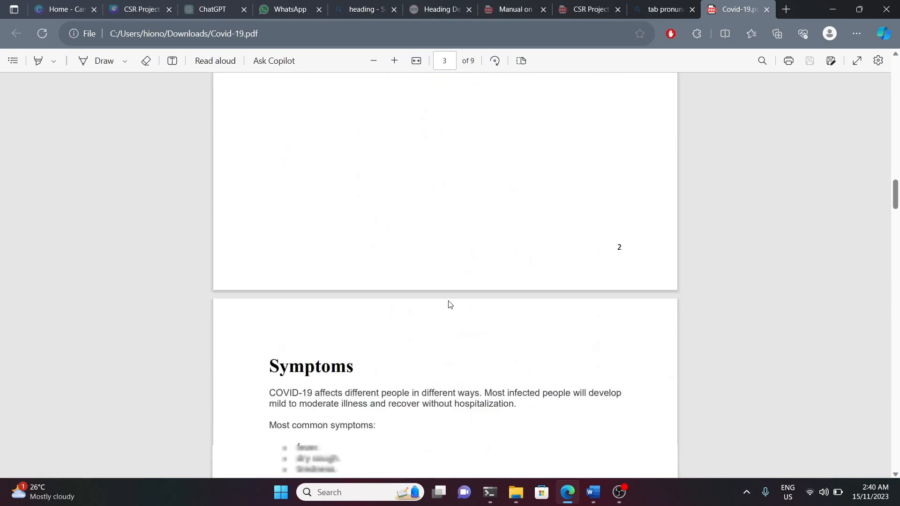
scroll(449, 304, "down", 6)
scroll(449, 305, "down", 6)
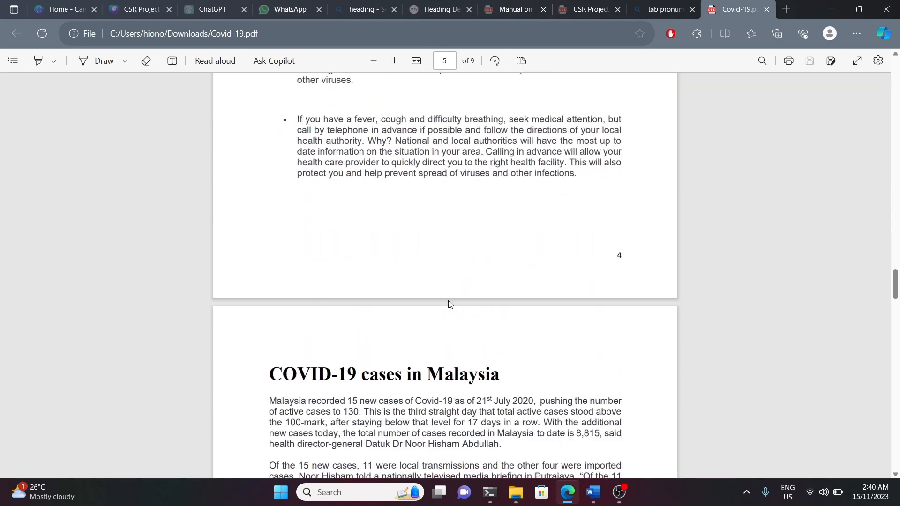
scroll(448, 305, "down", 20)
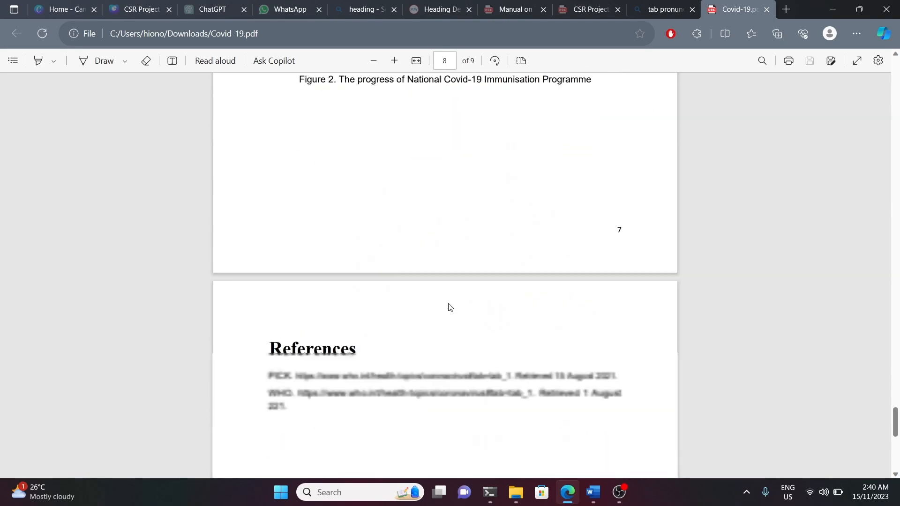